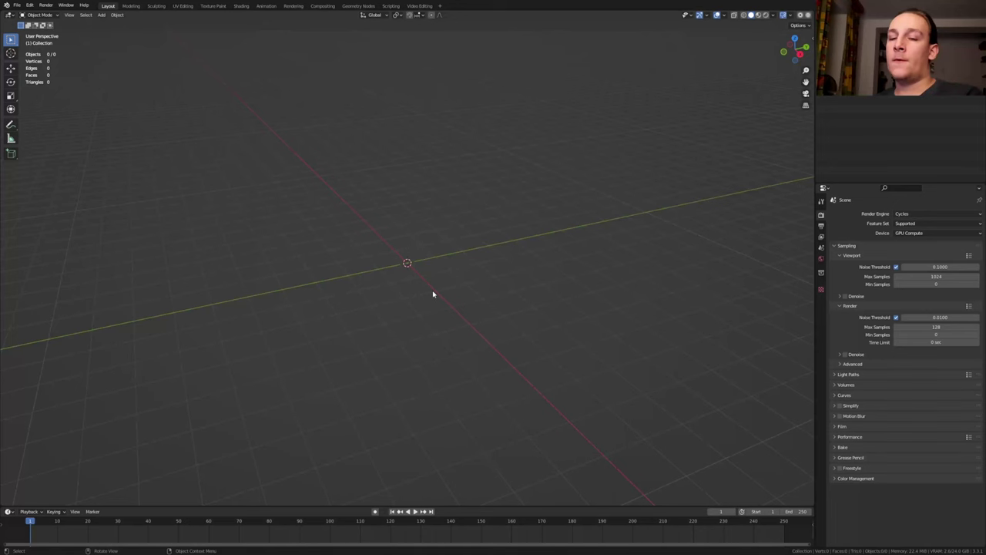
Add an ico sphere mesh at the center of the scene and increase its subdivisions
key("shift+a")
mouse_move(433, 294)
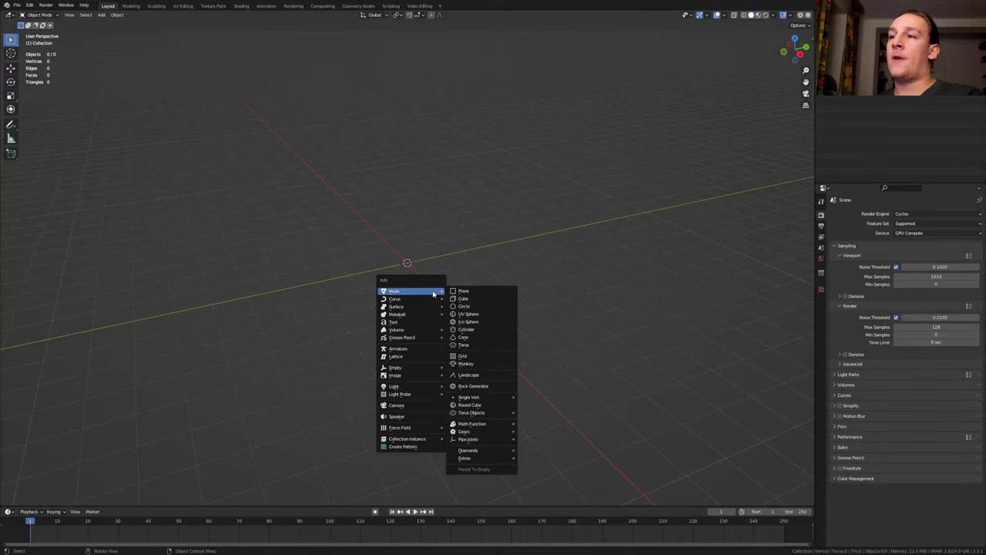
left_click(481, 322)
left_click(48, 498)
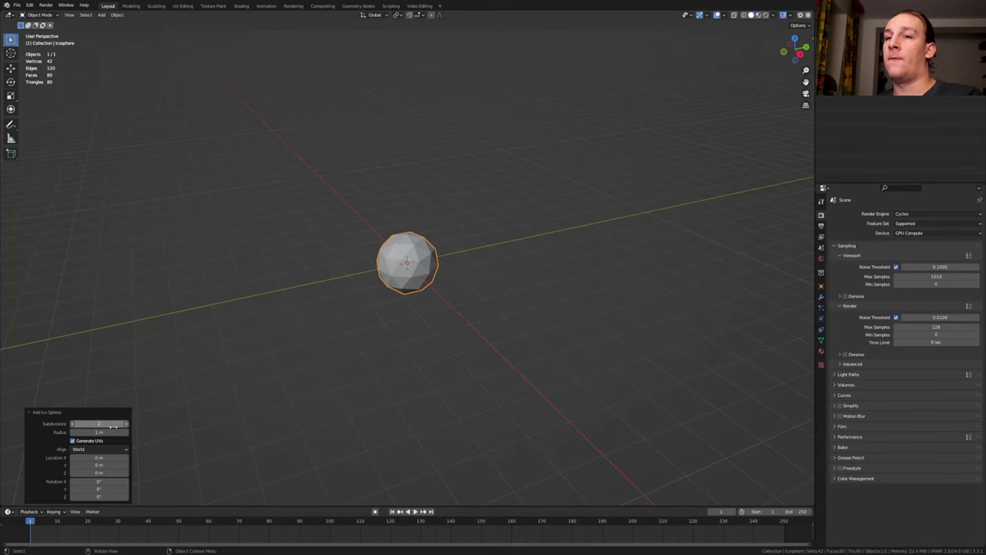
left_click_drag(112, 426, 139, 426)
Add a Subdivision Surface modifier to the ico sphere and set its viewport and render levels to 5
key("ctrl+1")
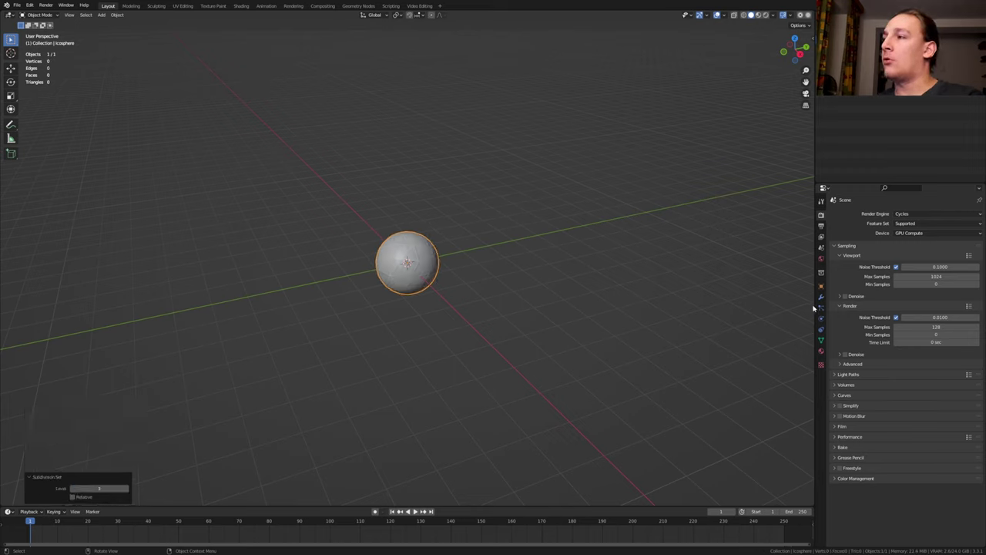
left_click(821, 299)
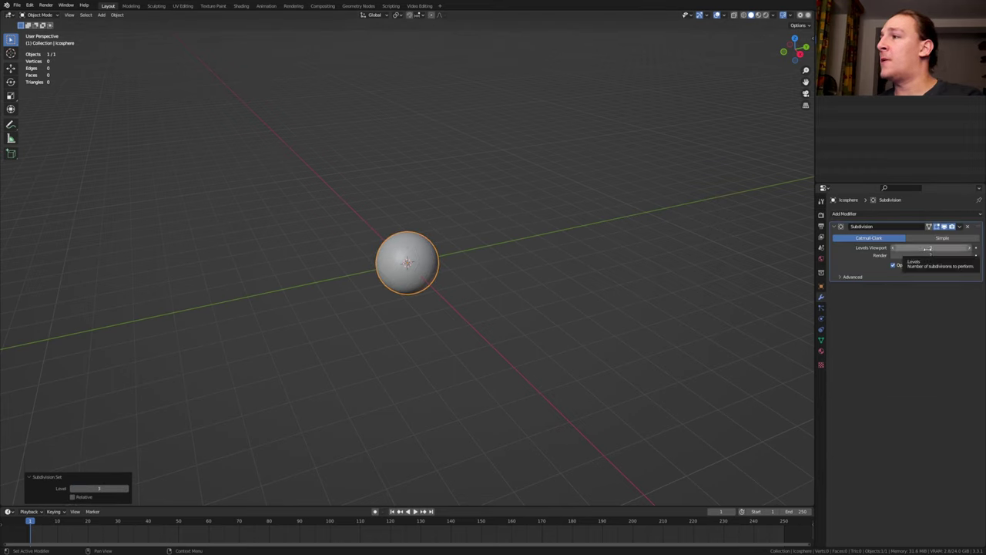
left_click_drag(931, 247, 930, 255)
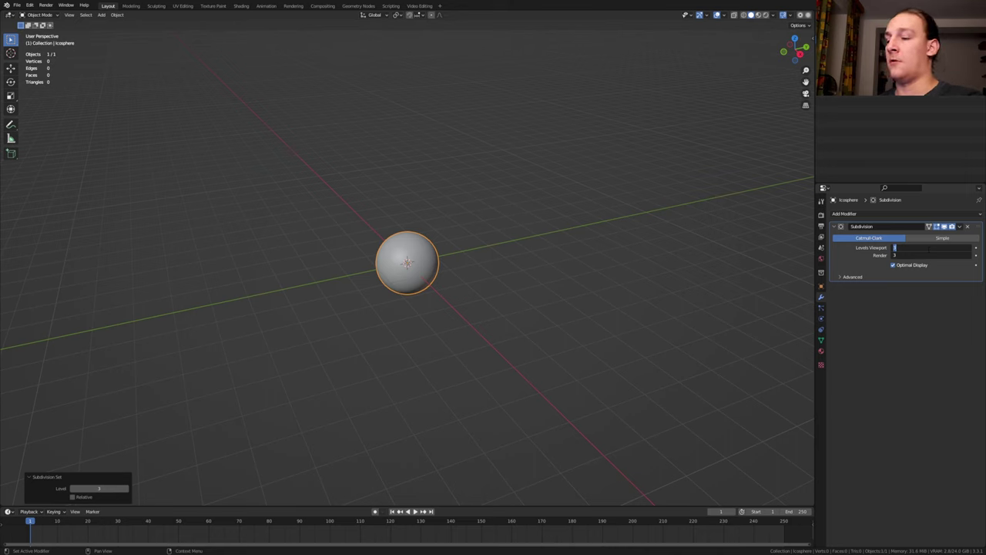
type("5")
key("Return")
Set the scene's color management to the Standard view transform with the look None
left_click(822, 216)
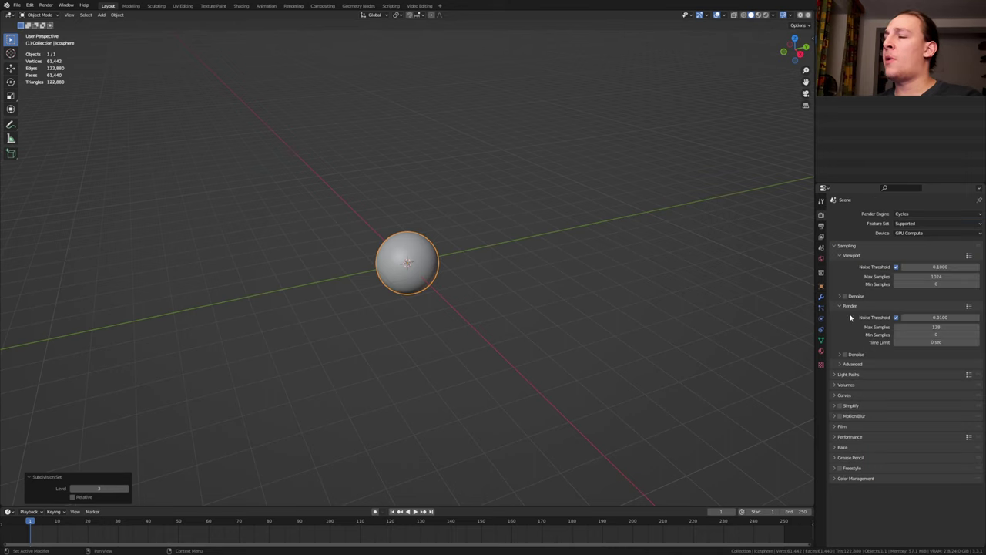
left_click(857, 479)
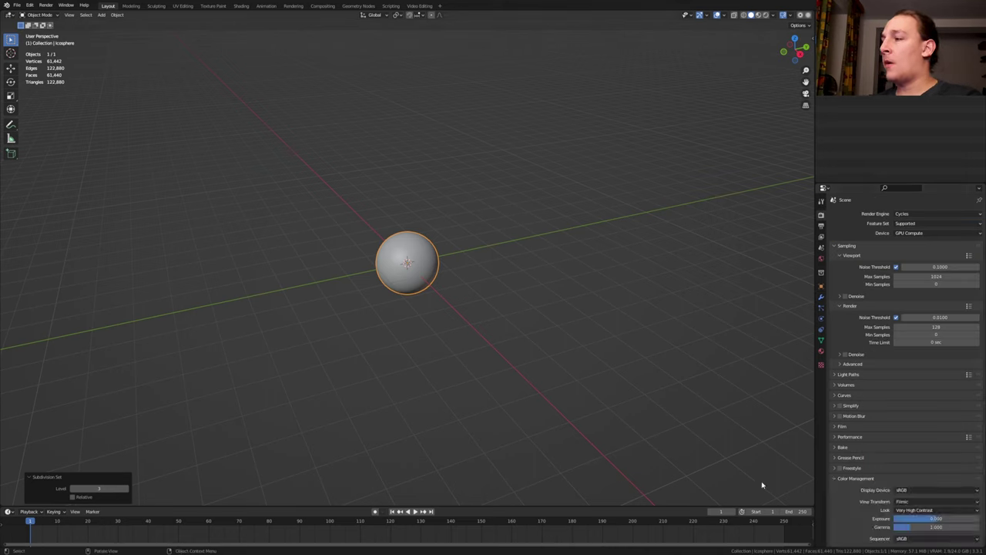
left_click(909, 510)
left_click(915, 493)
left_click(911, 512)
left_click(903, 502)
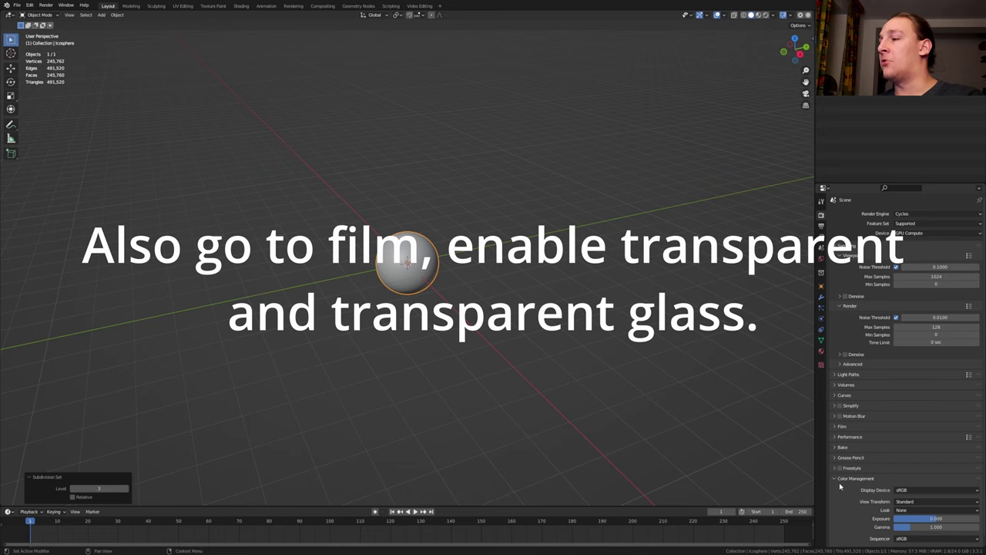
Switch to the Shading workspace and display the viewport in rendered shading
left_click(257, 50)
left_click(241, 6)
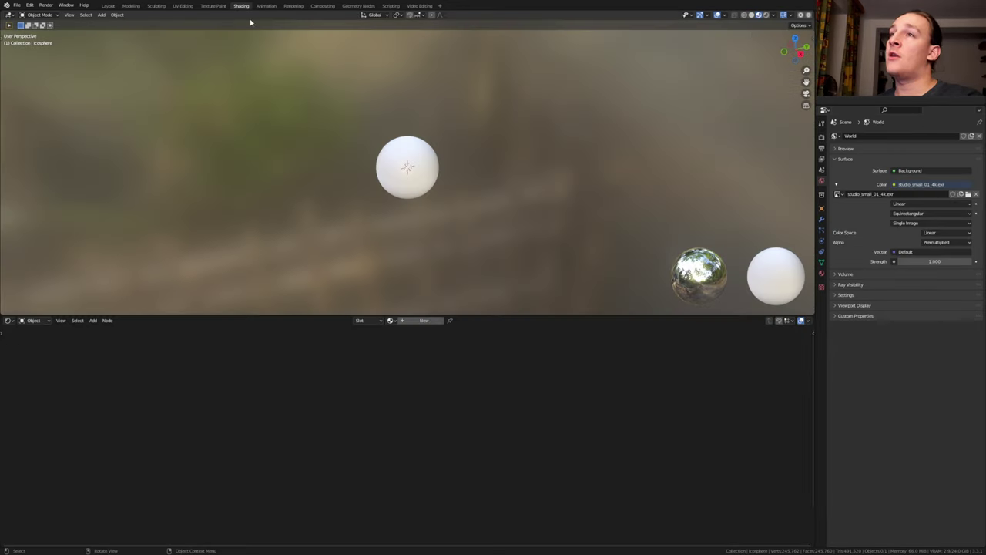
left_click(766, 15)
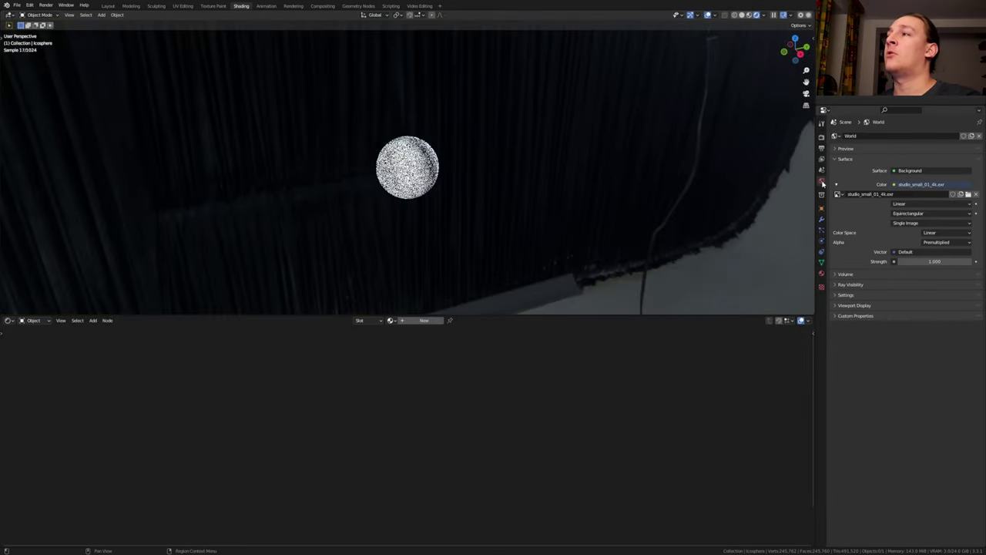
Replace the world's background image with a Sky Texture and set its sun elevation to 5°
left_click(903, 185)
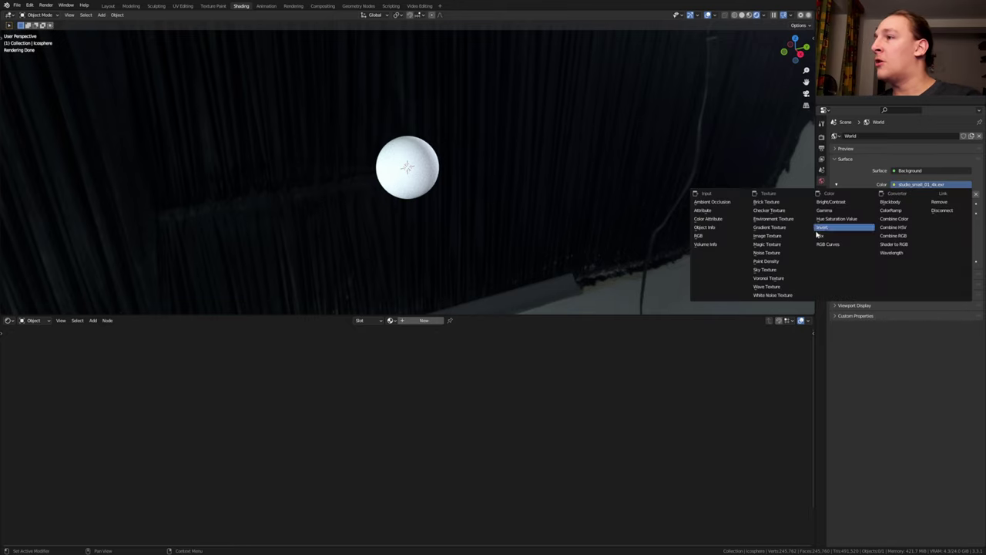
left_click(780, 270)
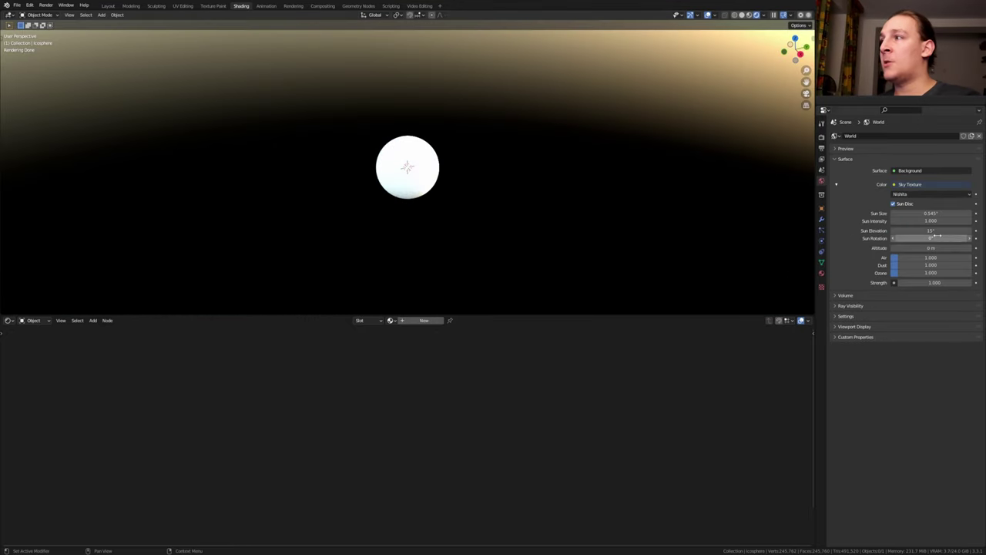
type("5")
key("Return")
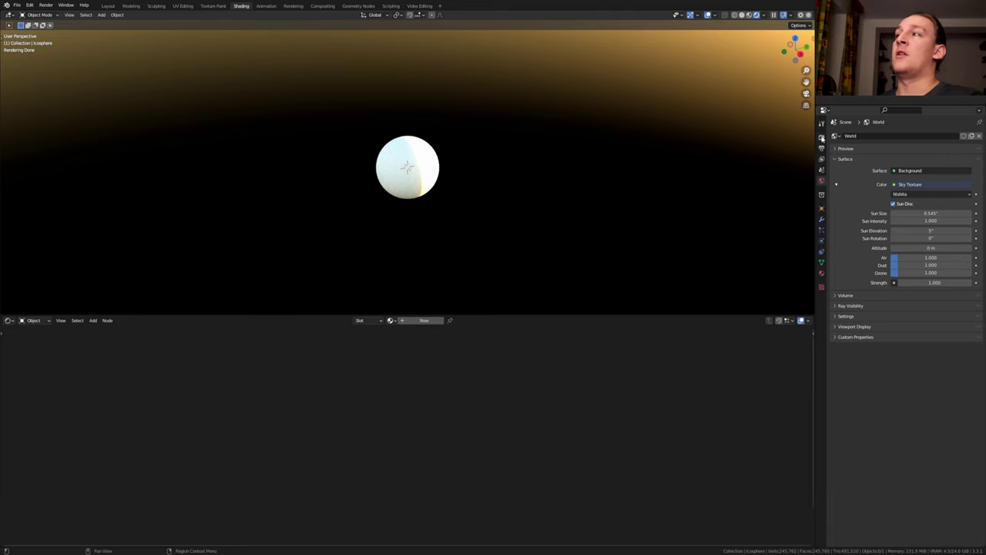
Enable a transparent film background with transparent glass in the render settings
left_click(822, 138)
left_click(842, 349)
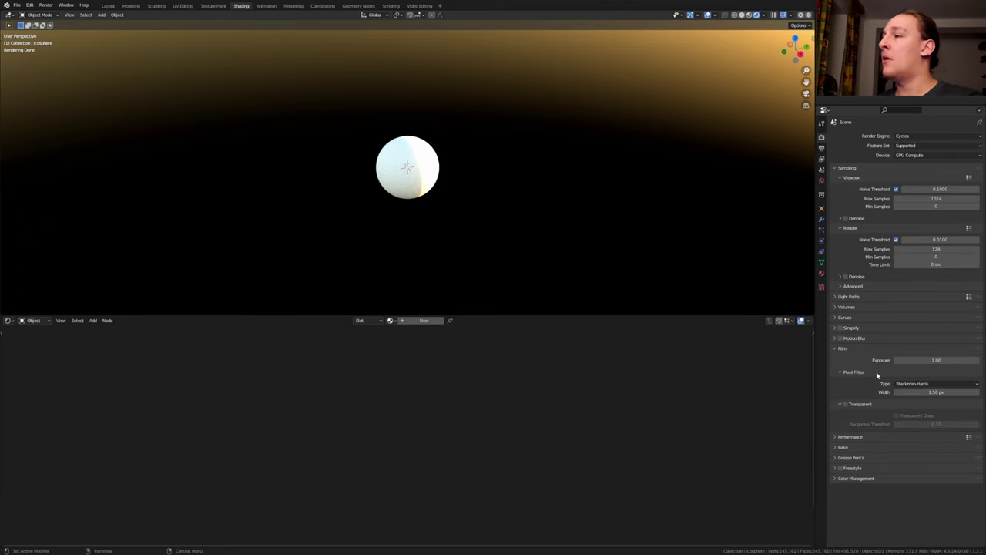
left_click(845, 404)
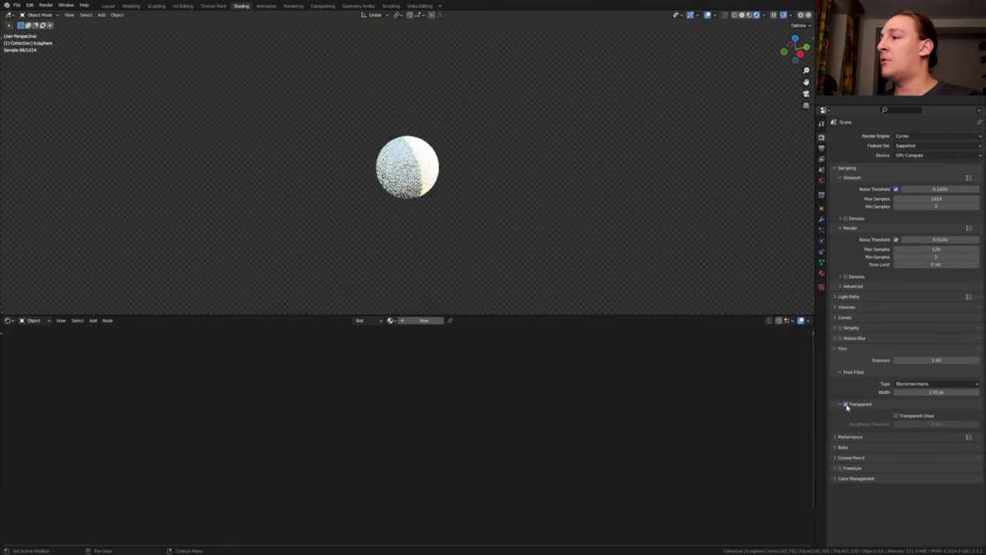
left_click(896, 416)
Create a new material for the sphere and replace its Principled BSDF with a Mix Shader using factor 0.900
left_click(424, 320)
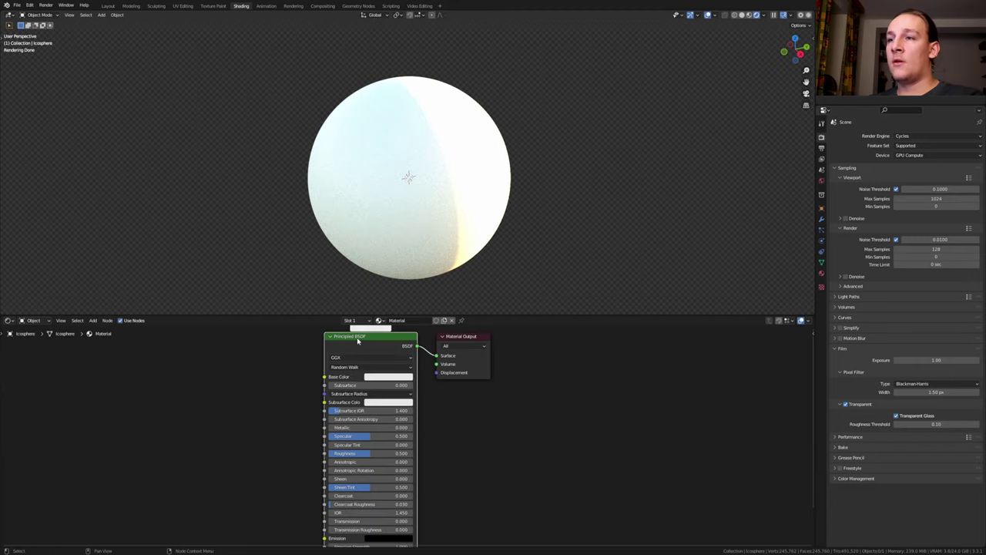
key("x")
key("shift+a")
type("mi")
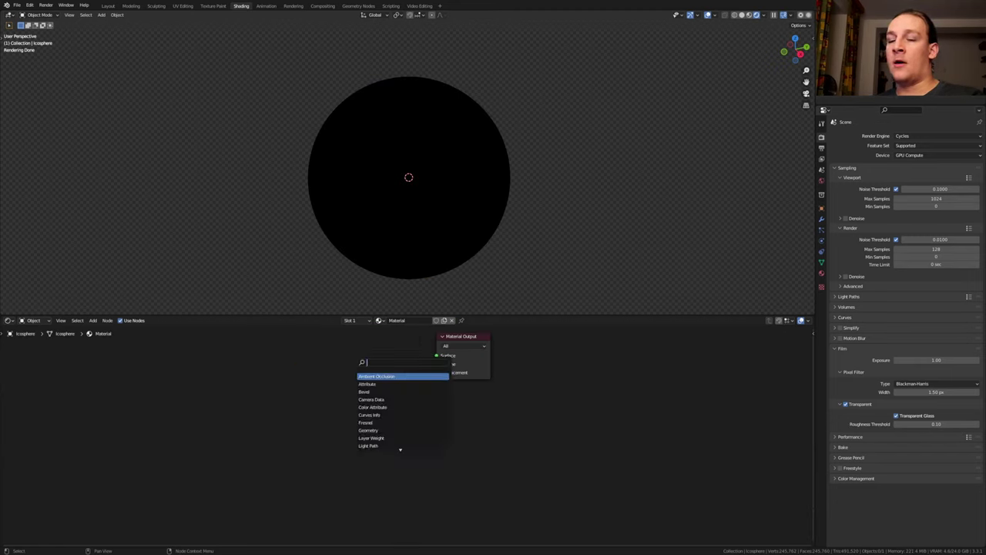
left_click(370, 384)
left_click(348, 339)
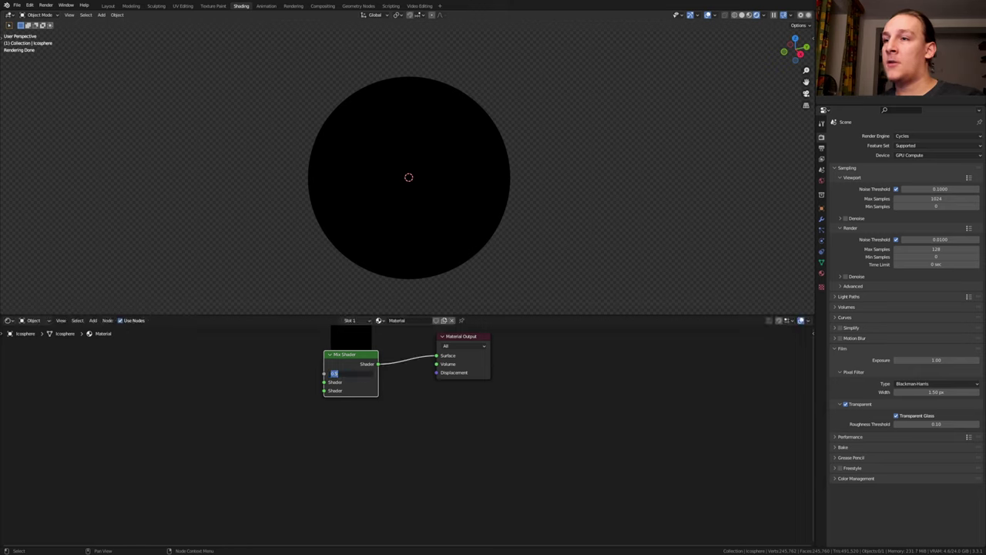
Add a light blue Glass BSDF and connect it to the first shader input of the Mix Shader
key("shift+a")
type("g")
left_click(287, 406)
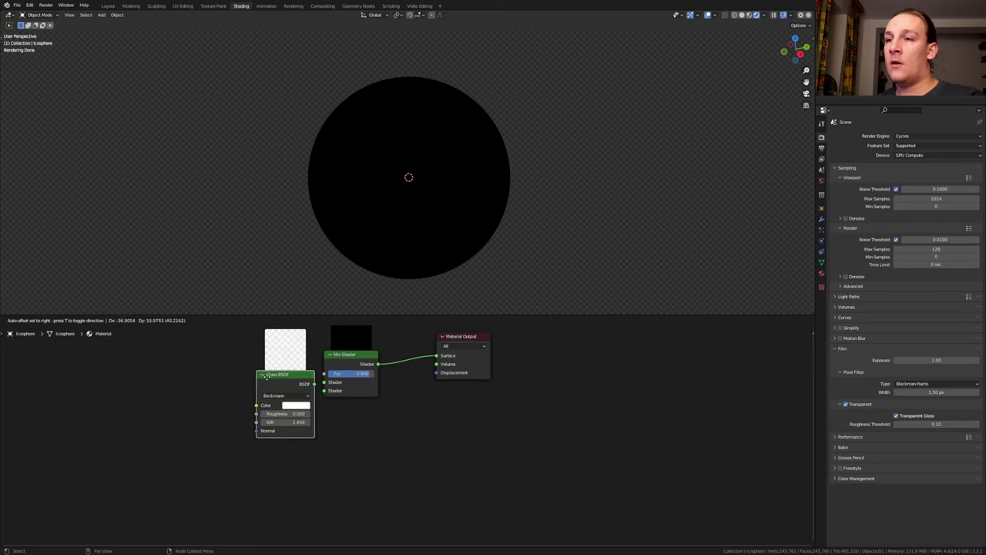
left_click(232, 364)
left_click(236, 367)
left_click(262, 275)
left_click_drag(259, 347, 324, 383)
Add a Transparent BSDF and connect it to the second shader input of the Mix Shader
key("shift+a")
left_click(304, 398)
type("tra")
left_click(328, 416)
left_click(260, 470)
left_click_drag(260, 475, 323, 390)
Add a Volume Scatter node and connect it to the Volume input of the Material Output
left_click_drag(436, 364, 491, 370)
type("vol")
left_click(519, 391)
left_click(310, 483)
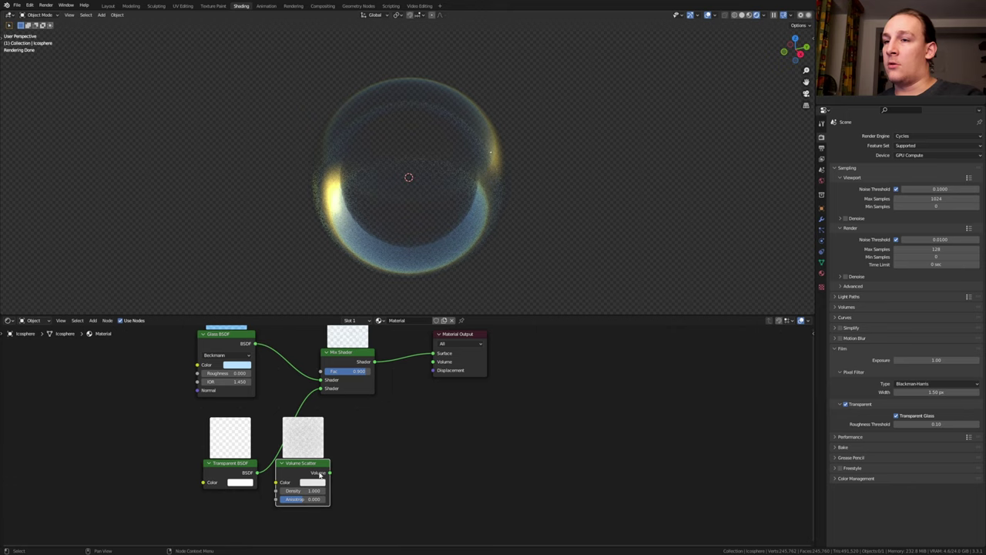
left_click(315, 470, "ctrl+shift")
Add a ColorRamp feeding the Volume Scatter's color and set the scatter density to 100
key("shift+a")
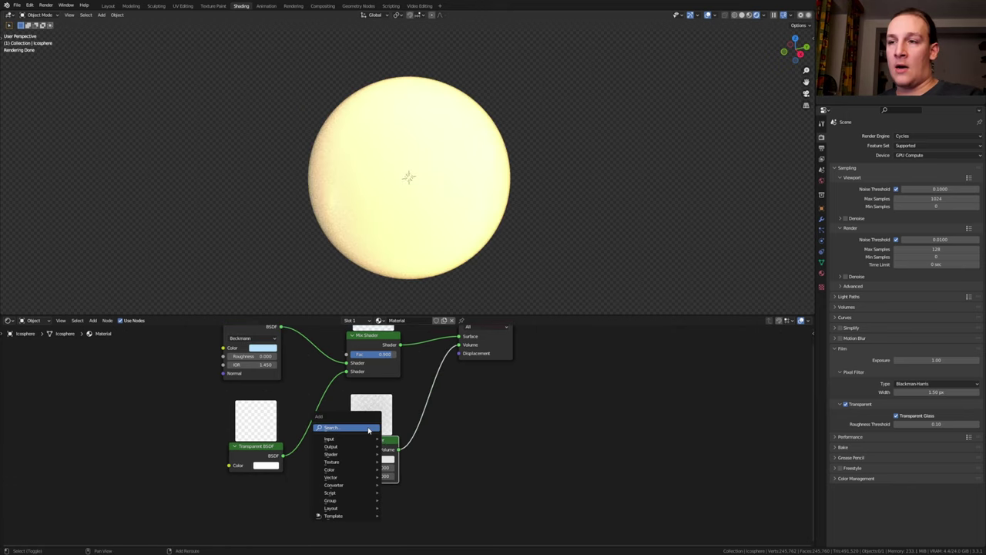
left_click(370, 429)
type("col")
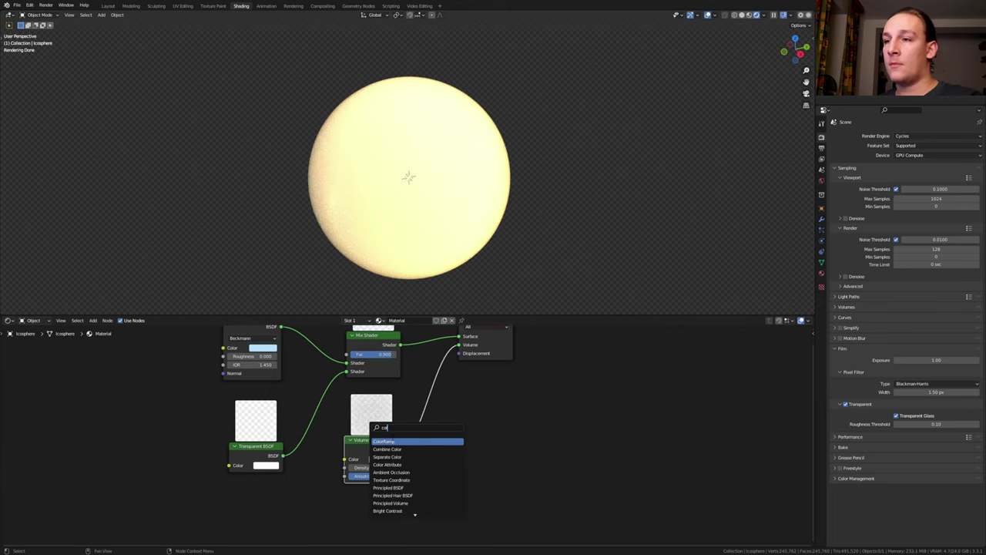
key("Return")
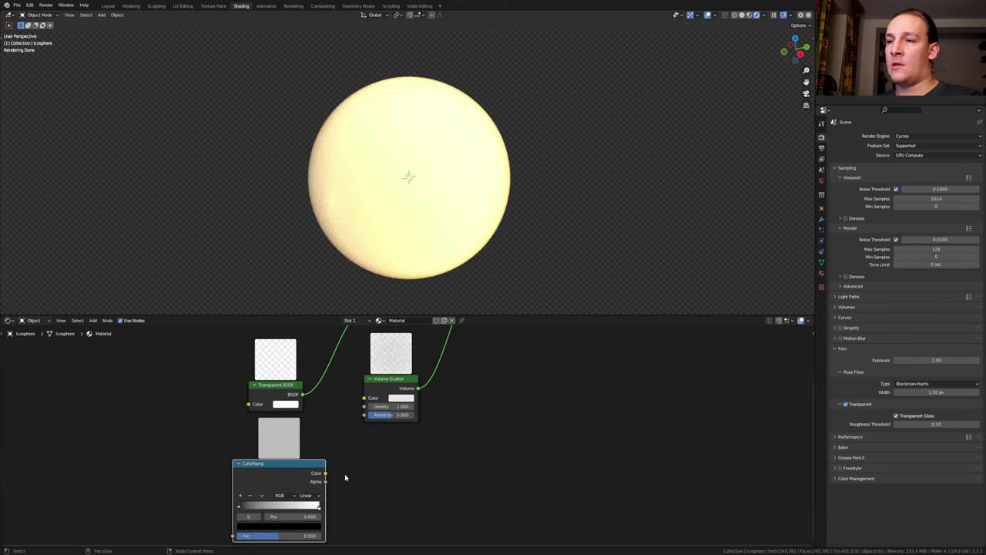
left_click_drag(325, 473, 363, 406)
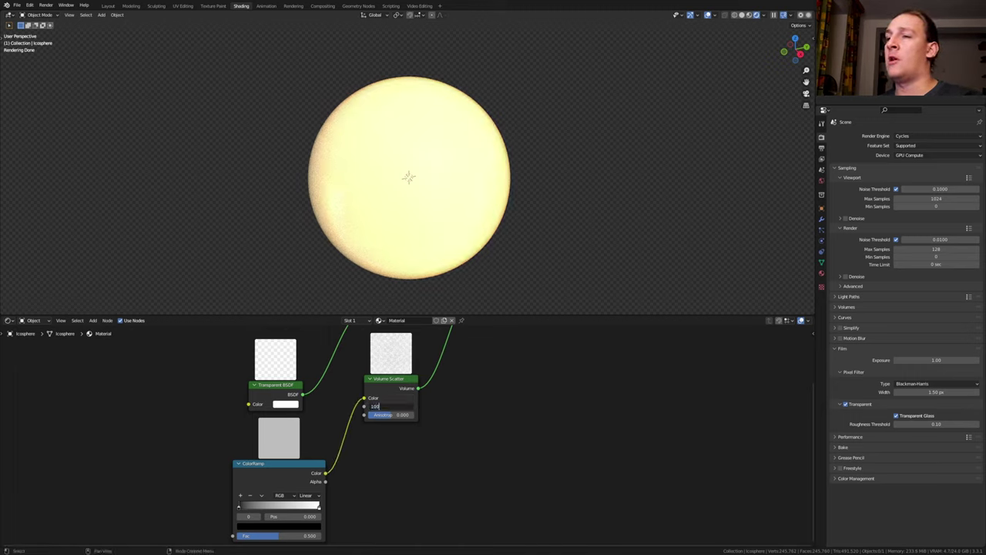
key("Return")
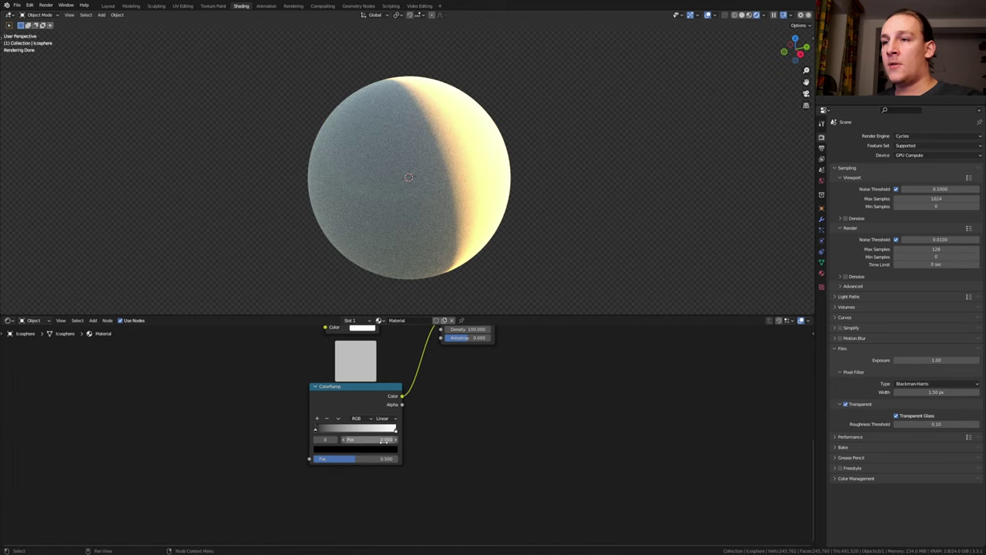
Set the ColorRamp's black stop to position 0.39 and its white stop to position 0.43 with a purple color
left_click(383, 440)
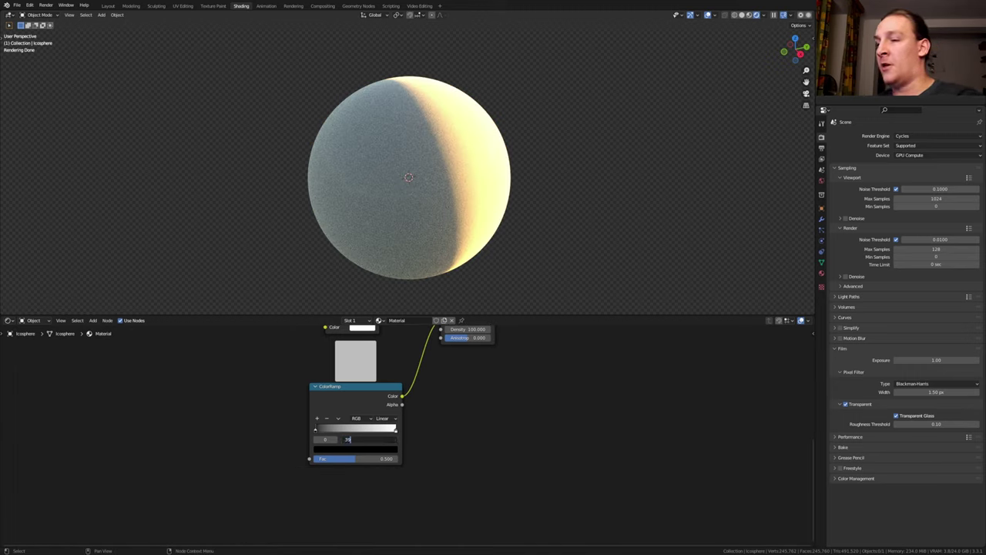
key("Return")
left_click(396, 430)
left_click(391, 440)
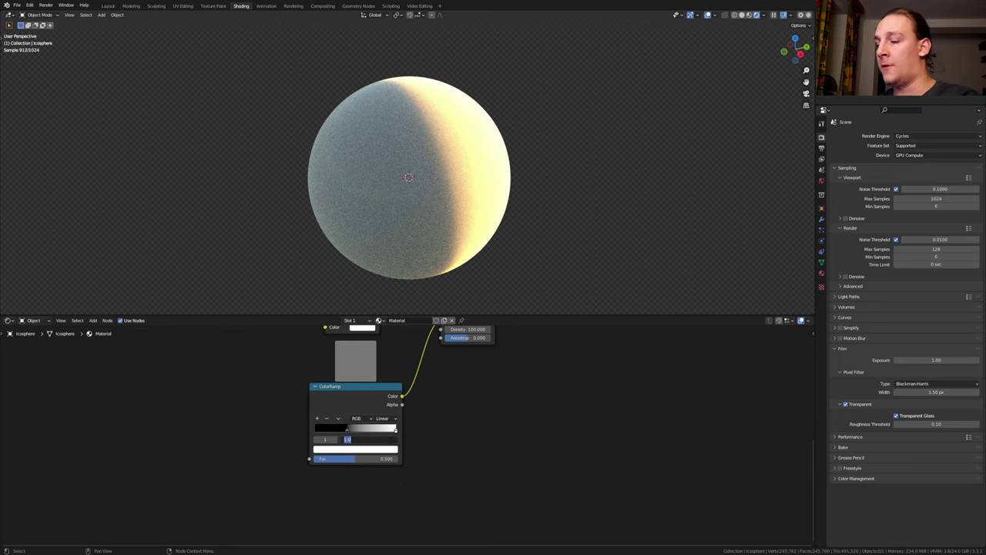
type(".43")
key("Return")
left_click(390, 449)
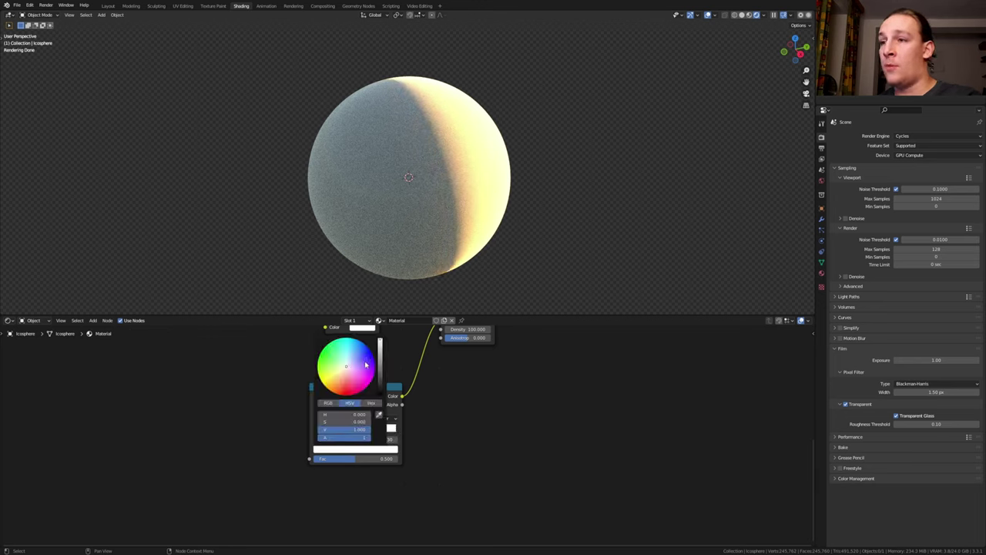
Add a Mix color node and connect its Color output to the ColorRamp's Fac input
key("shift+a")
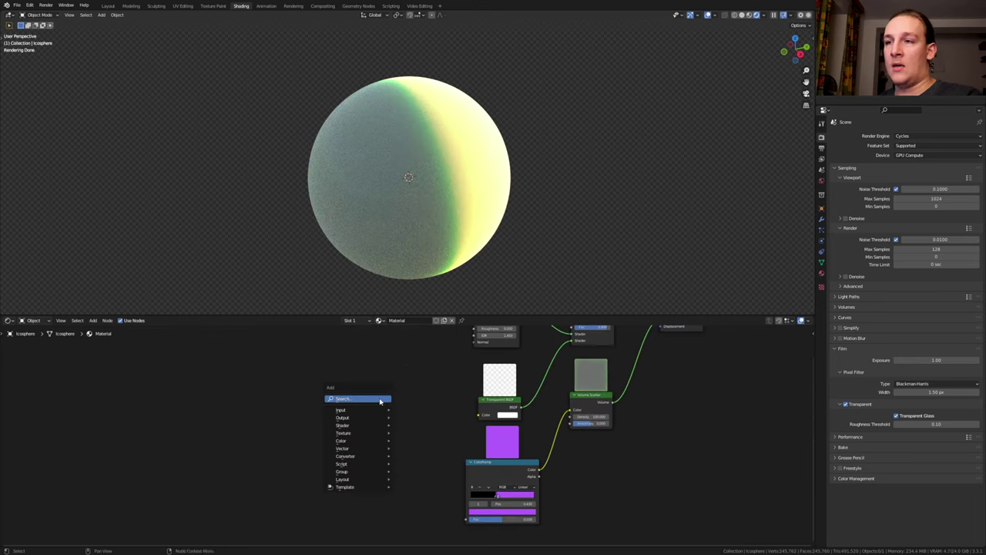
left_click(380, 400)
type("mi")
left_click(409, 411)
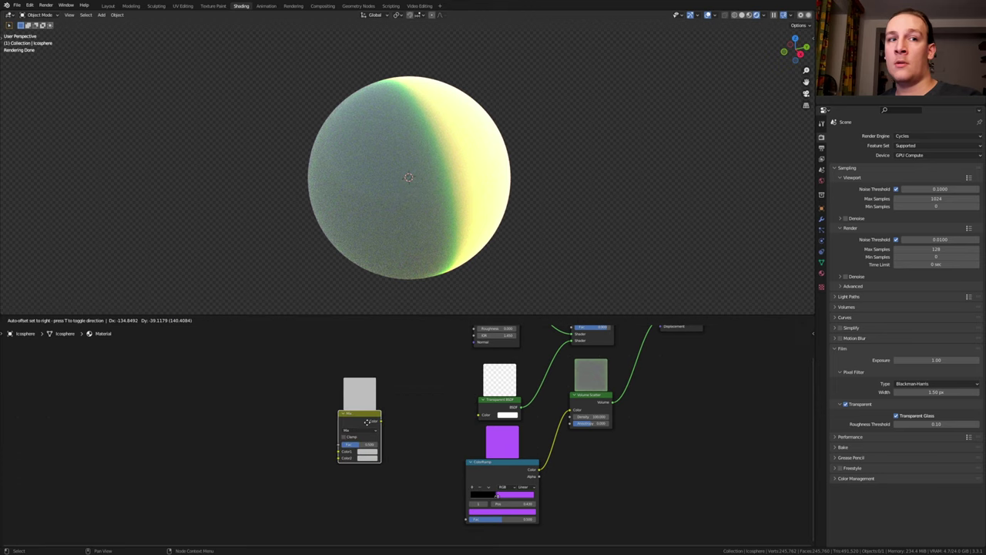
left_click(367, 421)
left_click_drag(380, 421, 471, 521)
Add a Voronoi Texture and connect its Distance output to the Mix node's Color1 input
key("shift+a")
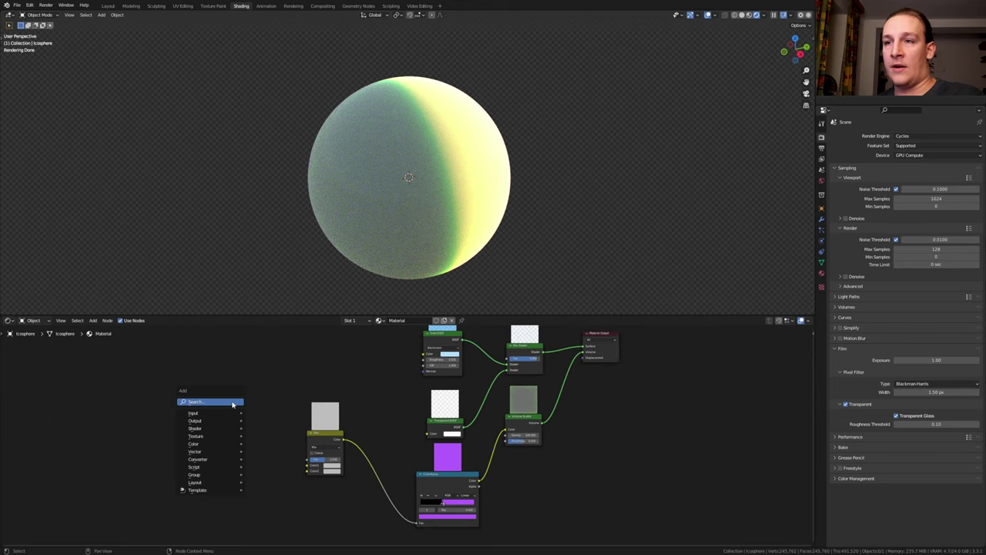
left_click(234, 403)
type("vor")
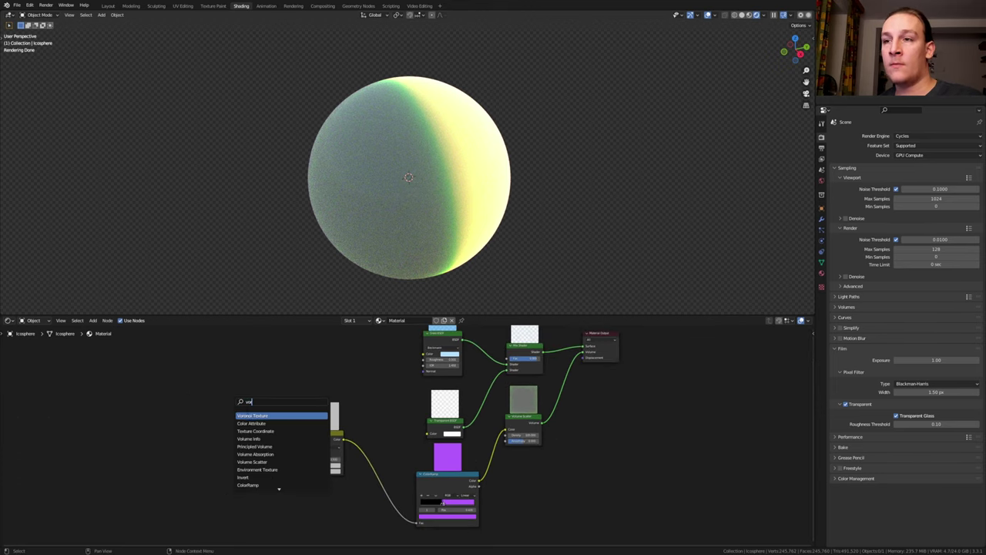
key("Return")
left_click(242, 389)
left_click_drag(240, 382, 307, 465)
Change the Voronoi Texture's feature to Distance to Edge
scroll(239, 408, "up", 1)
middle_click_drag(239, 409, 237, 447)
left_click(222, 445)
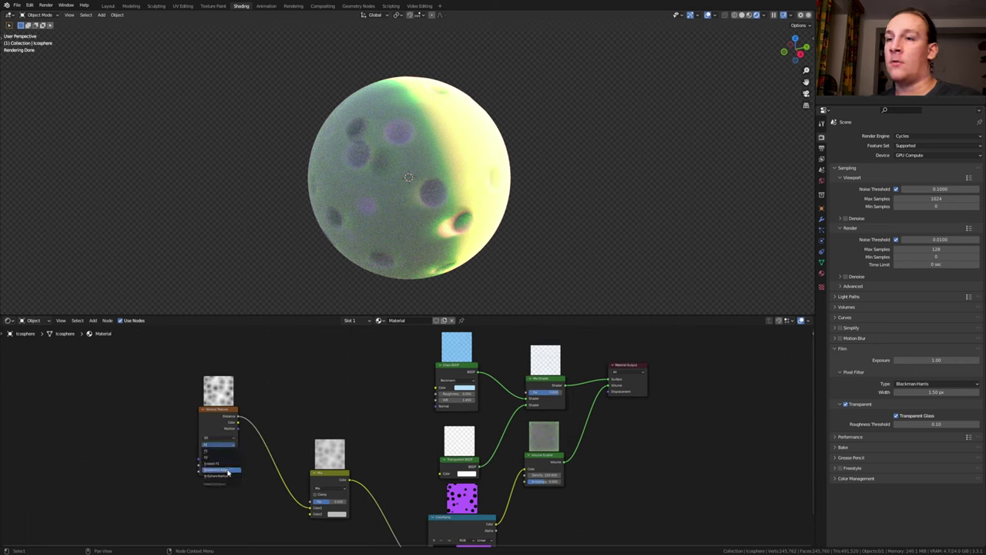
left_click(225, 464)
scroll(556, 490, "up", 2)
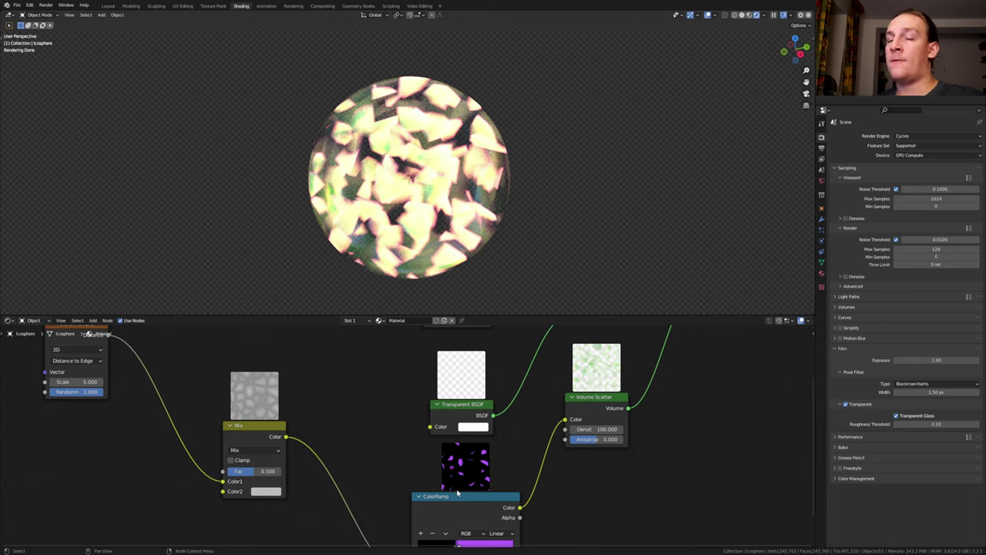
scroll(458, 493, "down", 3)
middle_click_drag(458, 493, 468, 540)
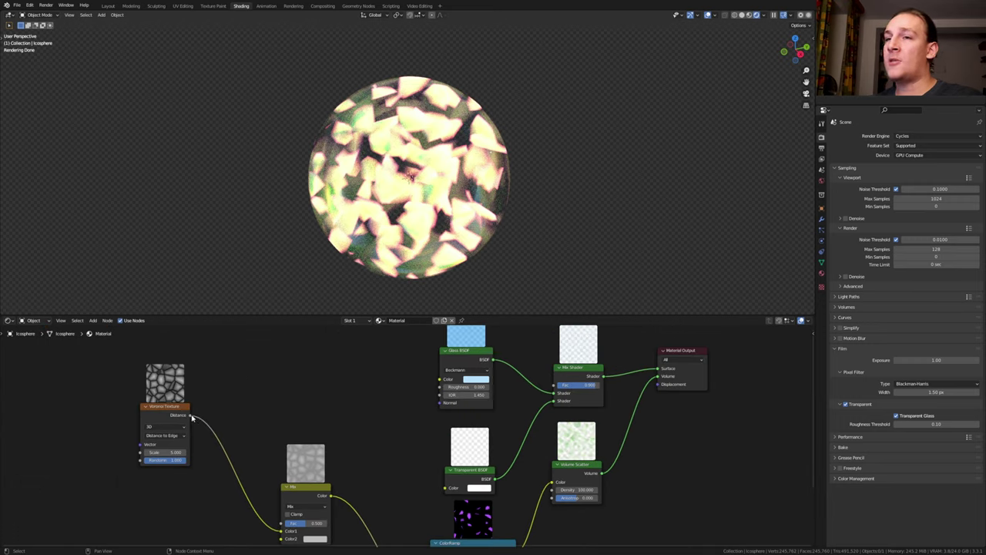
Add a second ColorRamp between the Voronoi Texture's Distance output and the Transparent BSDF's Color input
left_click_drag(192, 417, 445, 487)
key("shift+a")
type("color ramp")
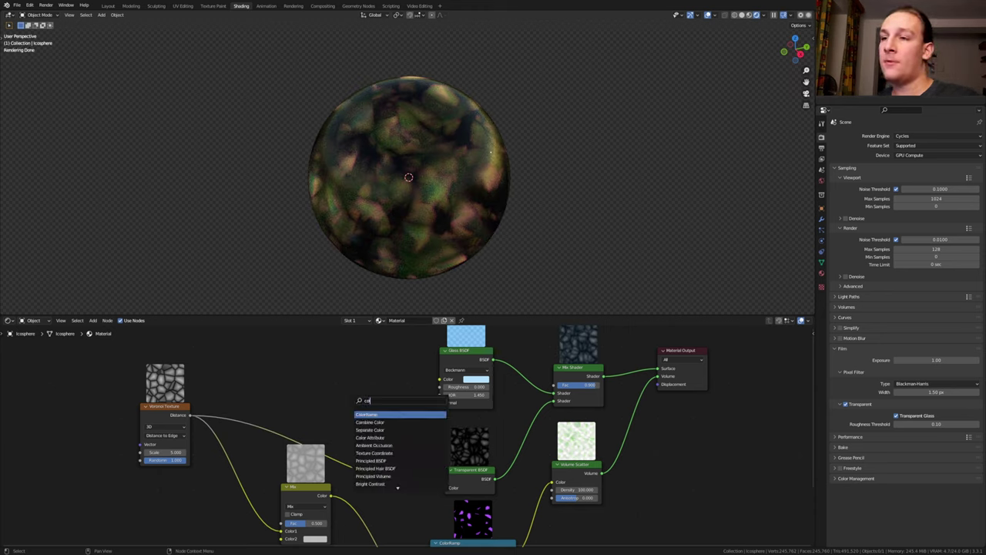
key("Return")
left_click(273, 358)
scroll(304, 336, "up", 2)
Set the new ColorRamp's white stop to position 0.645 with a light peach color
left_click(398, 448)
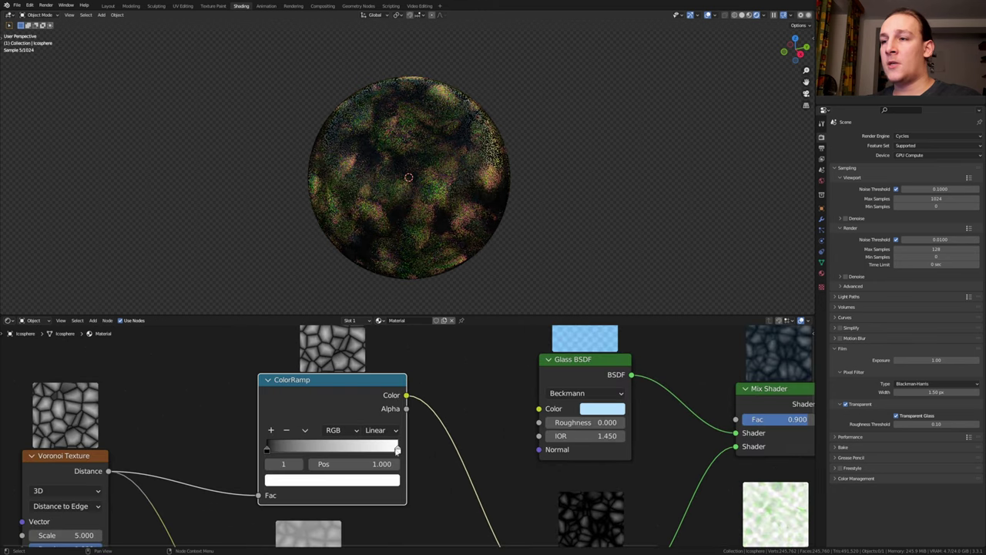
left_click(377, 467)
key("BackSpace")
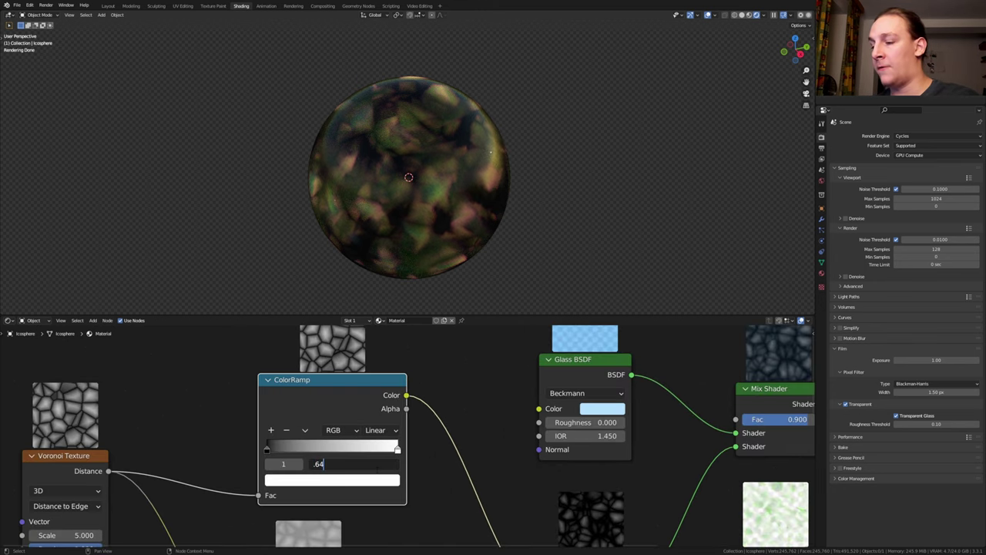
key("Return")
middle_click_drag(378, 467, 387, 458)
scroll(387, 460, "up", 1)
left_click(391, 472)
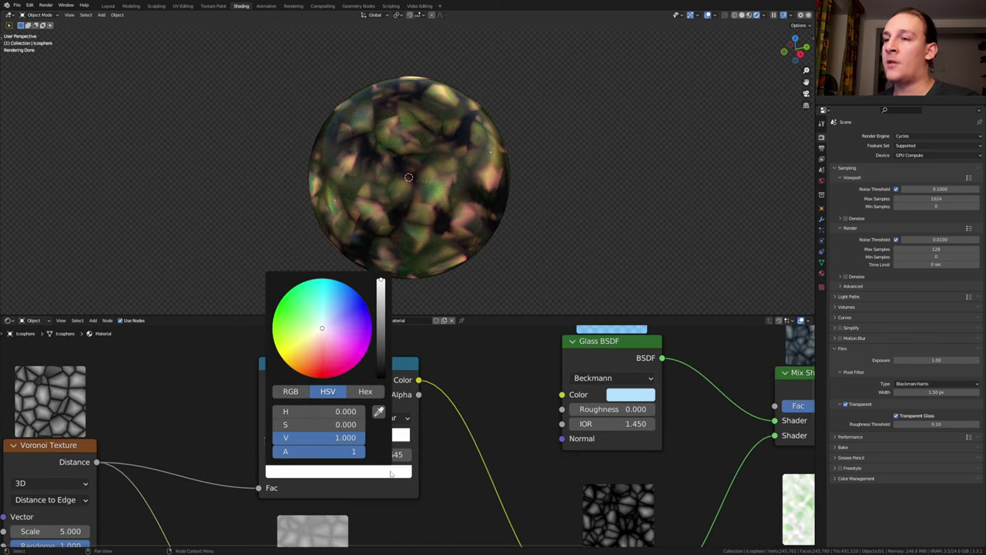
left_click(315, 346)
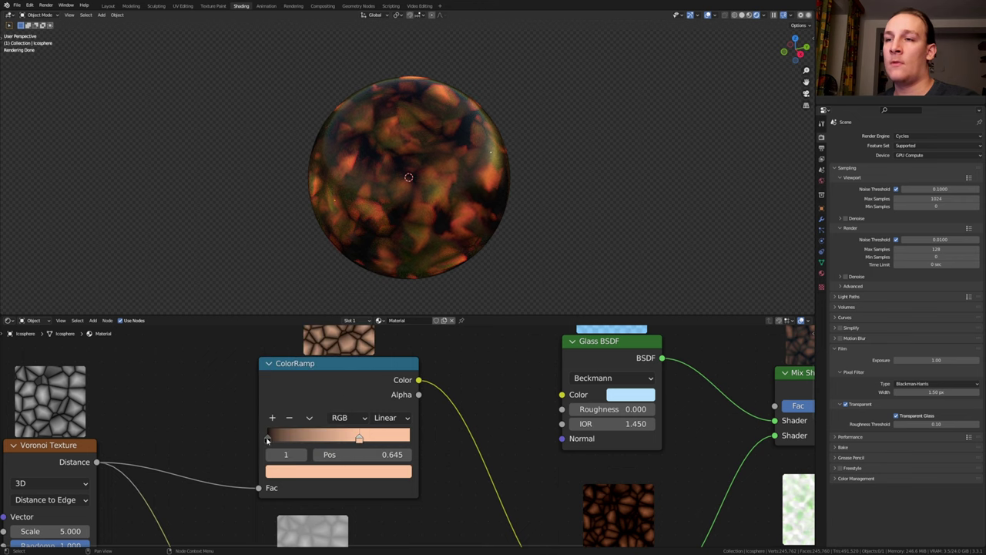
Change the same ColorRamp's black stop to a light orange color at full value
left_click(268, 439)
left_click(334, 470)
left_click_drag(381, 377, 381, 282)
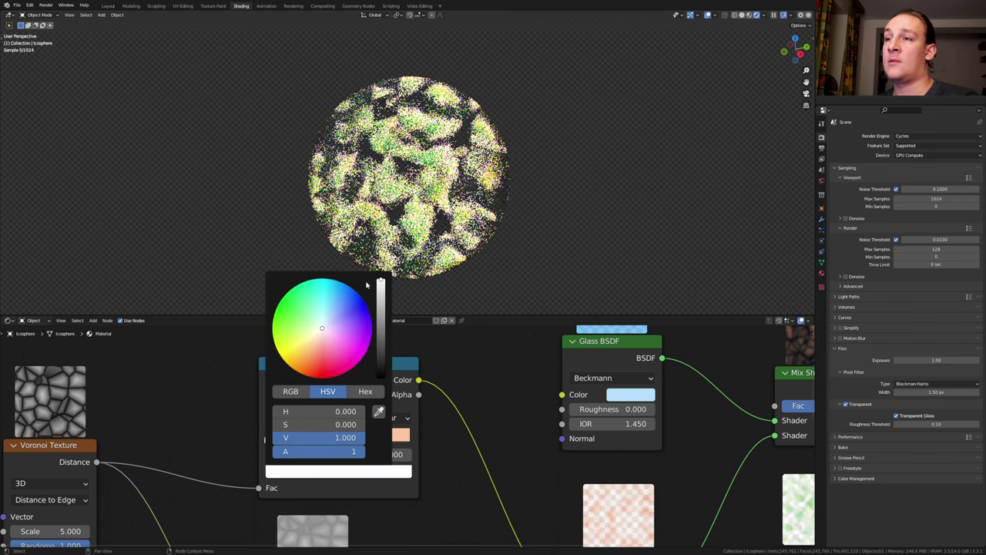
left_click(314, 346)
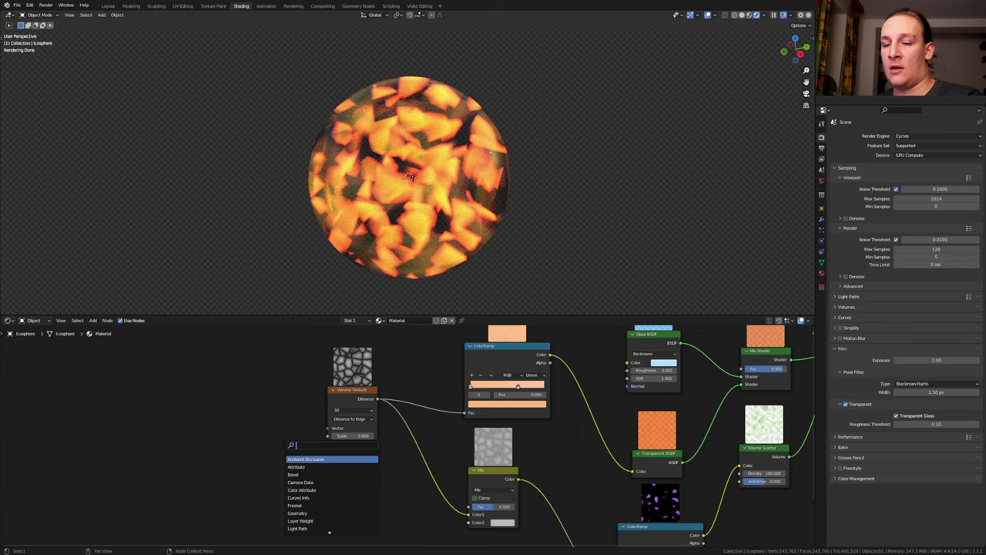
Add a Noise Texture with scale 18.930 and connect its Fac output to the Voronoi Texture's Scale input
type("noi")
left_click(313, 466)
left_click(260, 465)
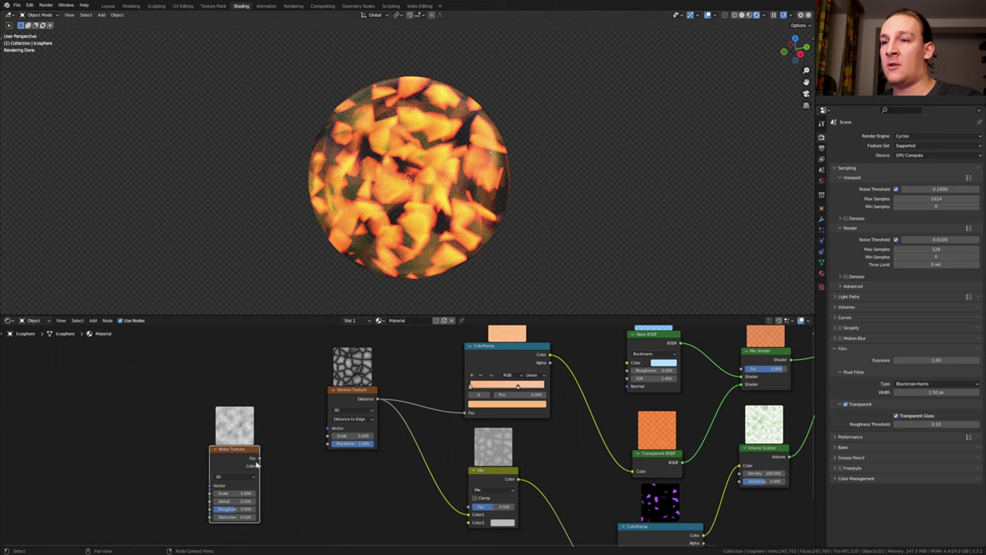
left_click_drag(280, 457, 328, 435)
scroll(224, 517, "up", 2)
left_click(255, 475)
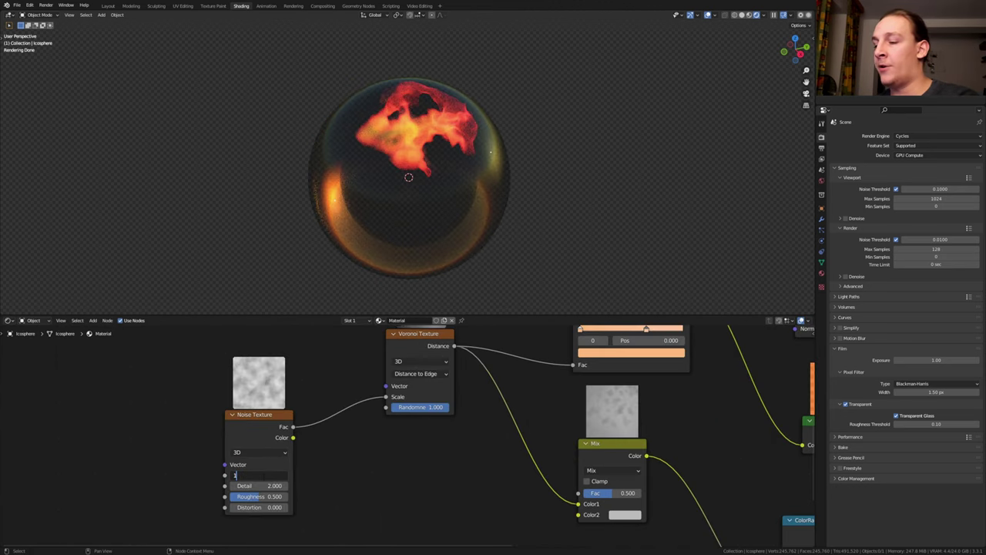
key("Return")
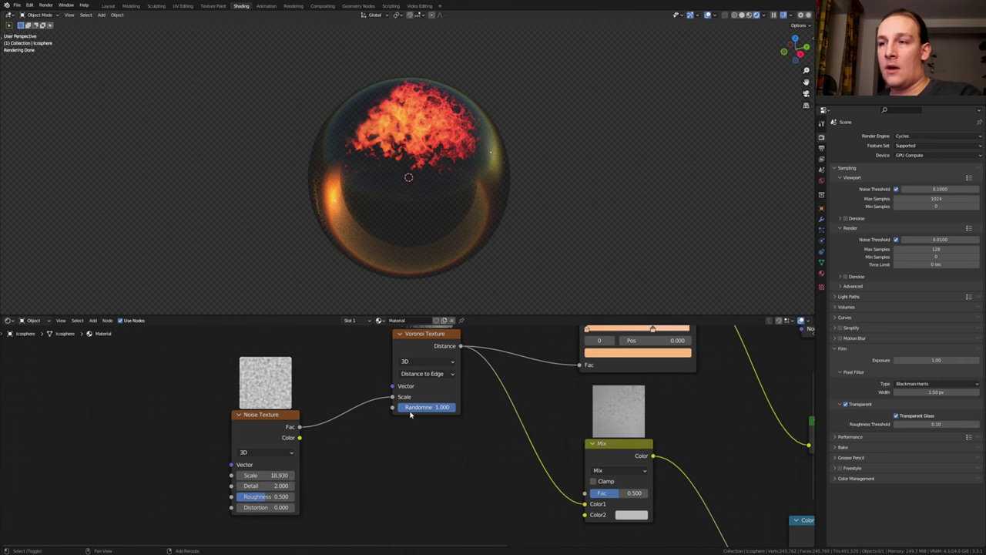
Add a Musgrave Texture and connect its Height output to the Voronoi Texture's Randomness input
key("shift+a")
type("mu")
key("Return")
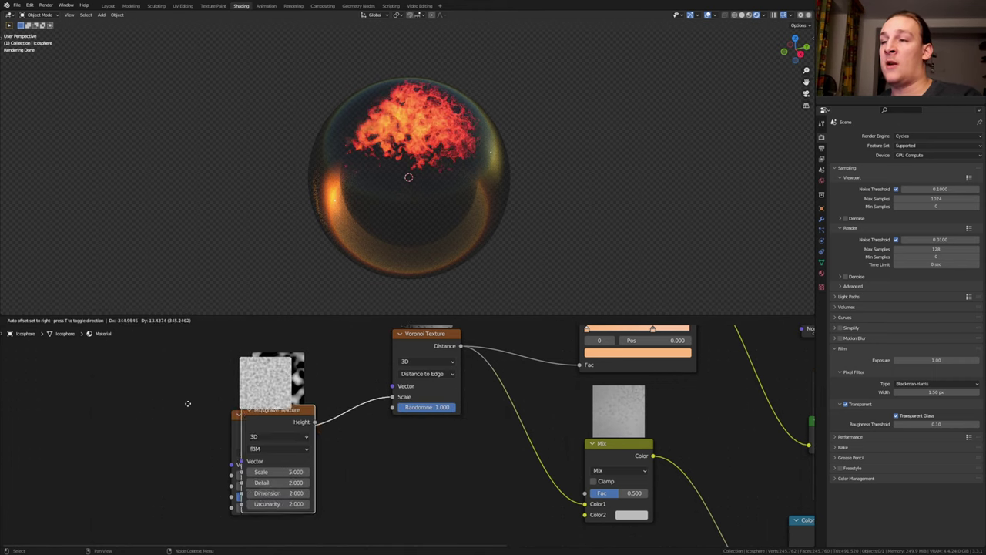
left_click(168, 405)
left_click_drag(178, 402, 393, 414)
Switch the Musgrave Texture to 4D and insert a keyframe on its W value
middle_click_drag(393, 413, 481, 427)
left_click(232, 432)
left_click(230, 478)
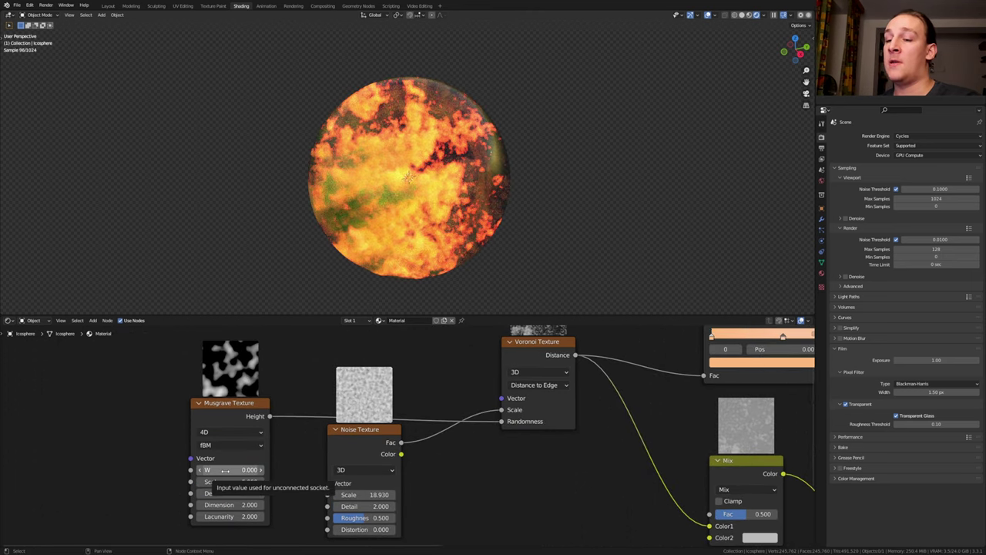
key("i")
Set the Musgrave Texture's scale to 2.5 and detail to 15, and connect its Height to the Noise Texture's Vector
left_click(248, 483)
type("2.5")
key("Return")
left_click_drag(248, 494, 264, 495)
left_click_drag(270, 416, 327, 483)
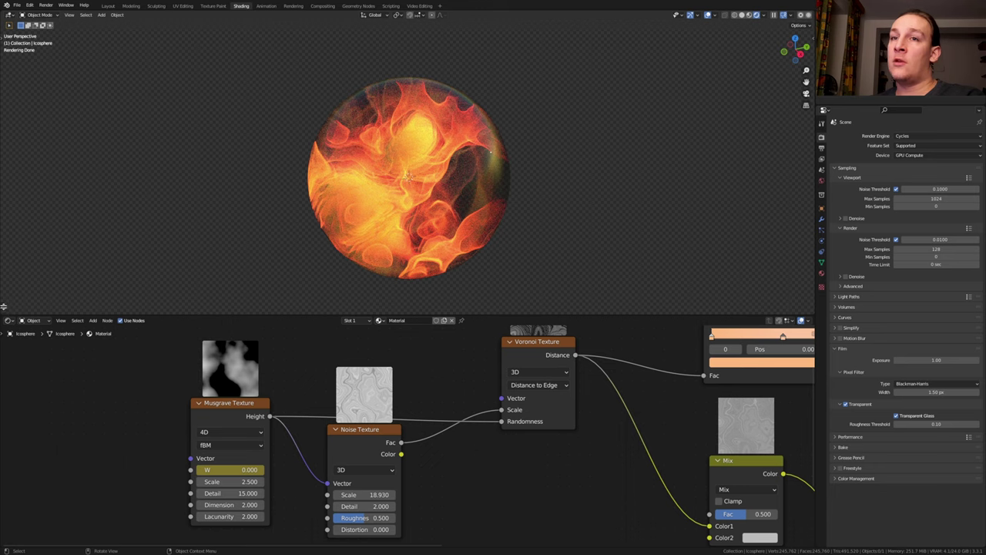
Split the 3D viewport to open a Graph Editor showing the Musgrave Texture's W channel
left_click_drag(4, 305, 5, 151)
left_click(9, 155)
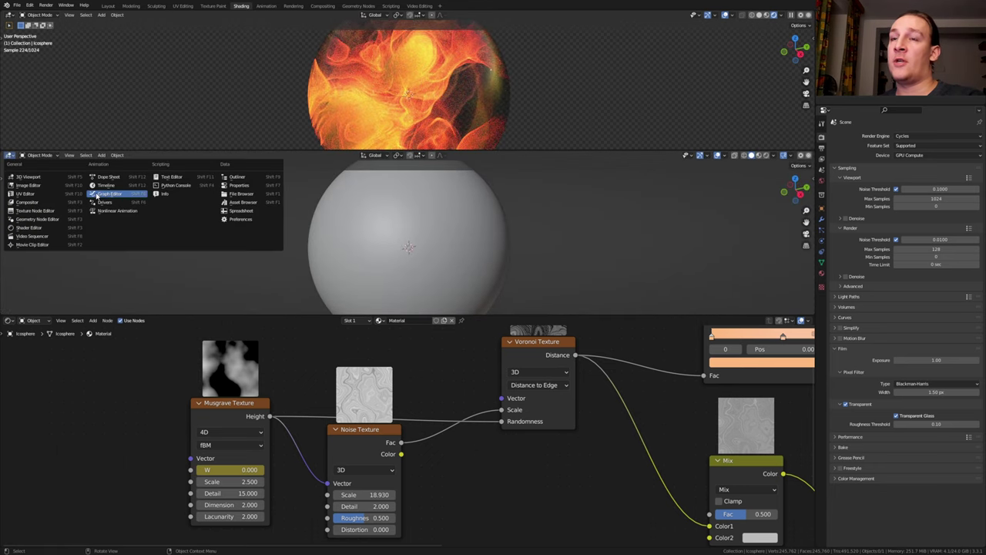
left_click(101, 193)
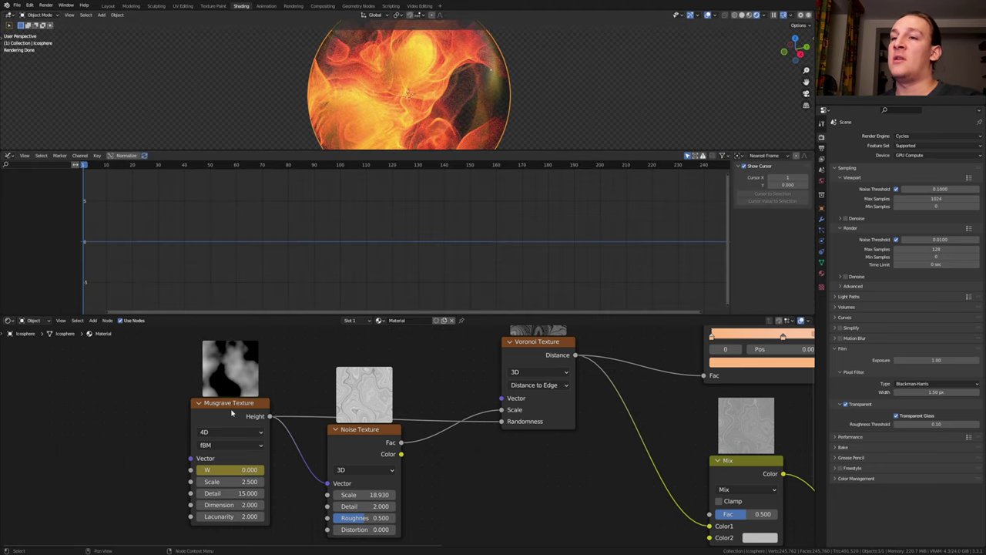
left_click(225, 410)
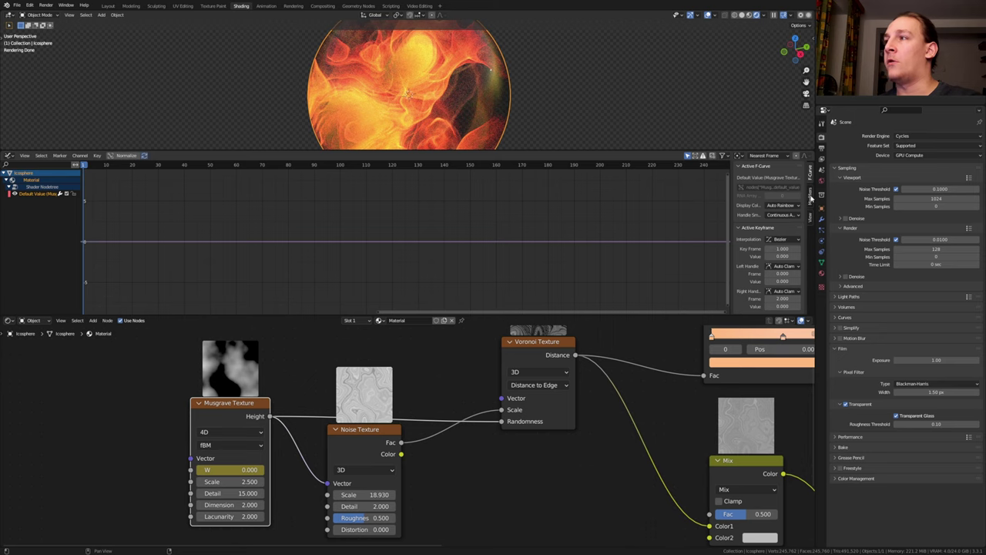
Add a Noise modifier with scale 250 and strength 10 to the W curve, and close the Graph Editor area
left_click(810, 194)
left_click(761, 167)
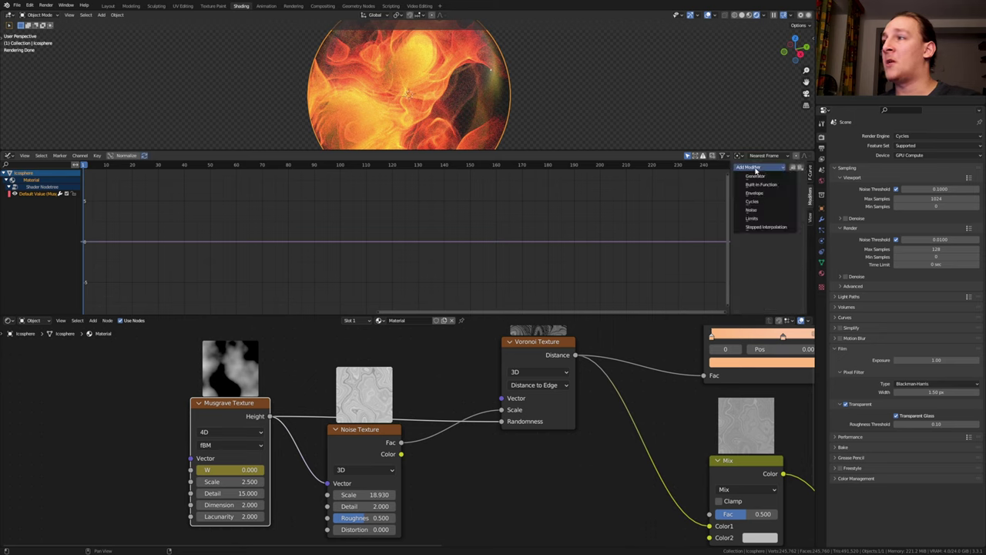
left_click(758, 209)
left_click(772, 201)
type("250")
key("Tab")
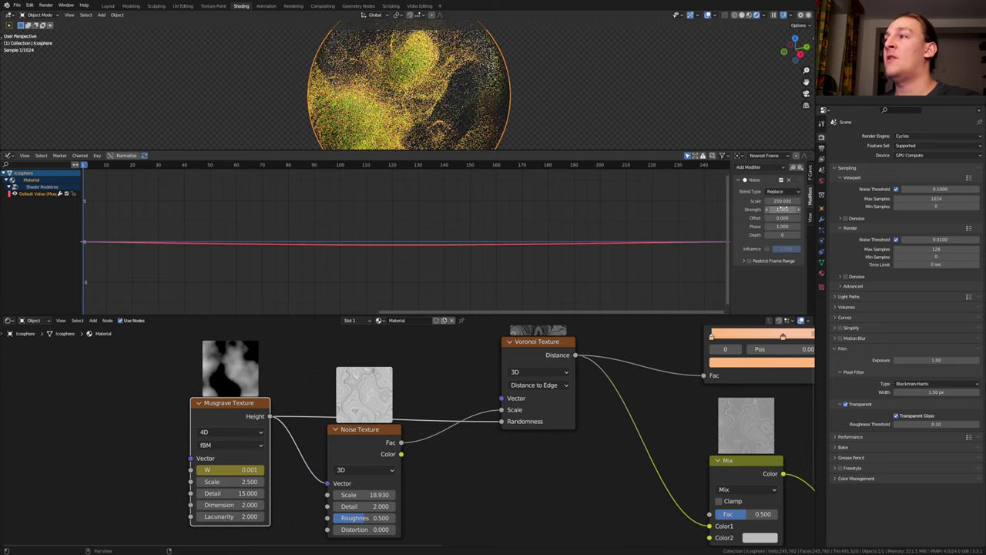
type("10")
key("Return")
right_click(474, 154)
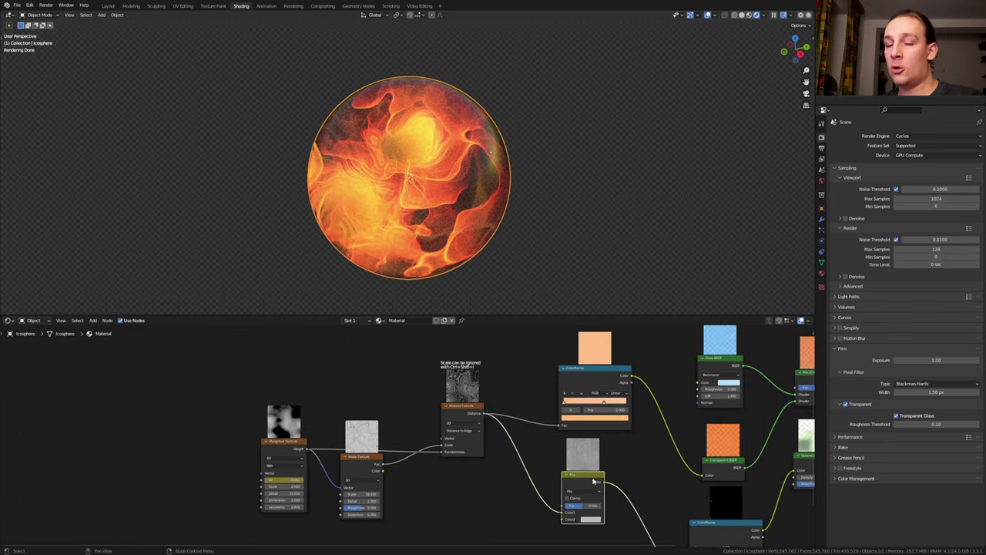
Move the Voronoi Distance link to the Mix node's Fac and feed its Color1 and Color2 from a duplicated Mix node
mouse_move(588, 470)
left_mouse_down()
mouse_move(375, 350)
mouse_move(473, 466)
mouse_move(562, 507)
left_mouse_up()
left_click(460, 482)
Add a Math node beside the duplicated Mix node and set its operation to Subtract
key("shift+a")
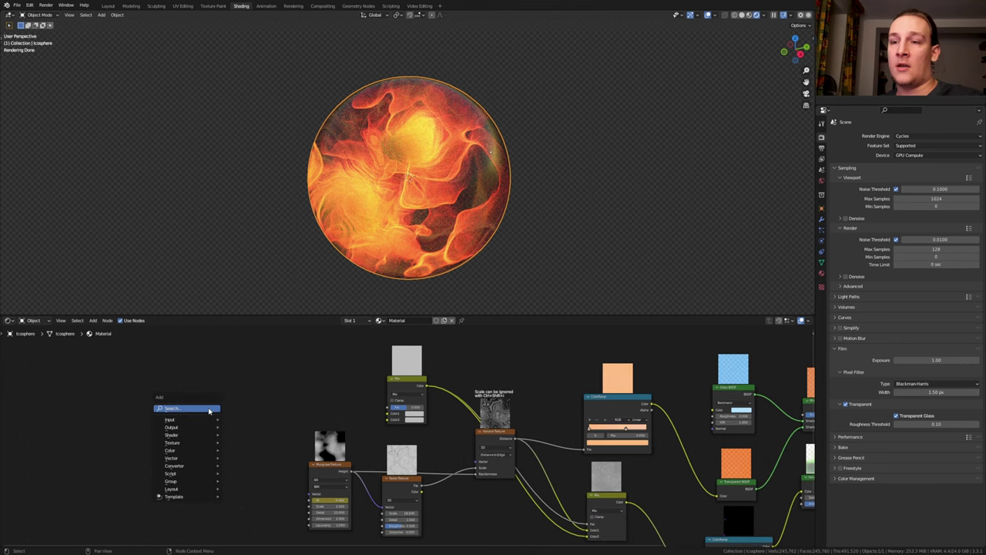
left_click(210, 409)
type("m")
key("Return")
left_click(258, 371)
left_click(259, 372)
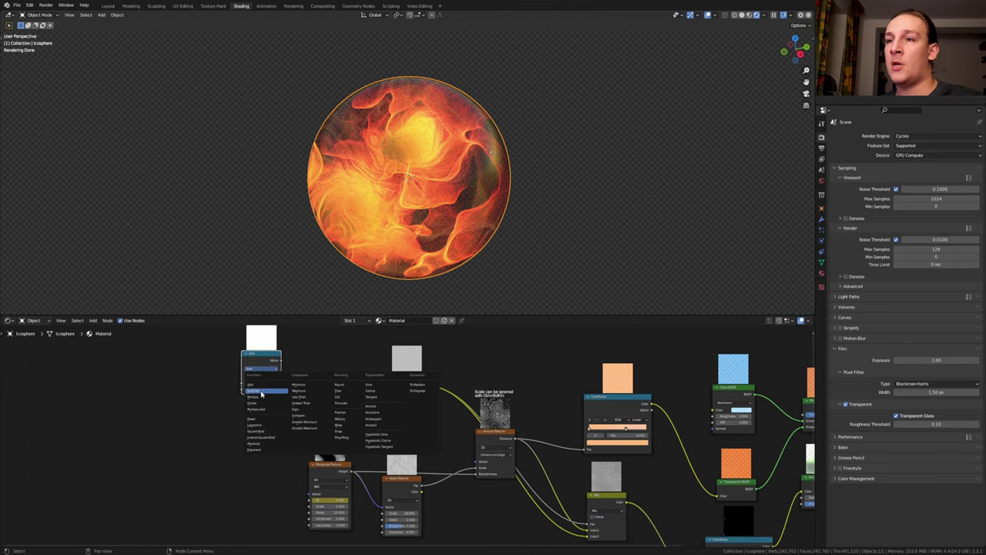
left_click(262, 394)
Set the Subtract node's second value to 0.85 and connect its output to the duplicated Mix node's Color1 input
scroll(262, 390, "up", 3)
double_click(262, 388)
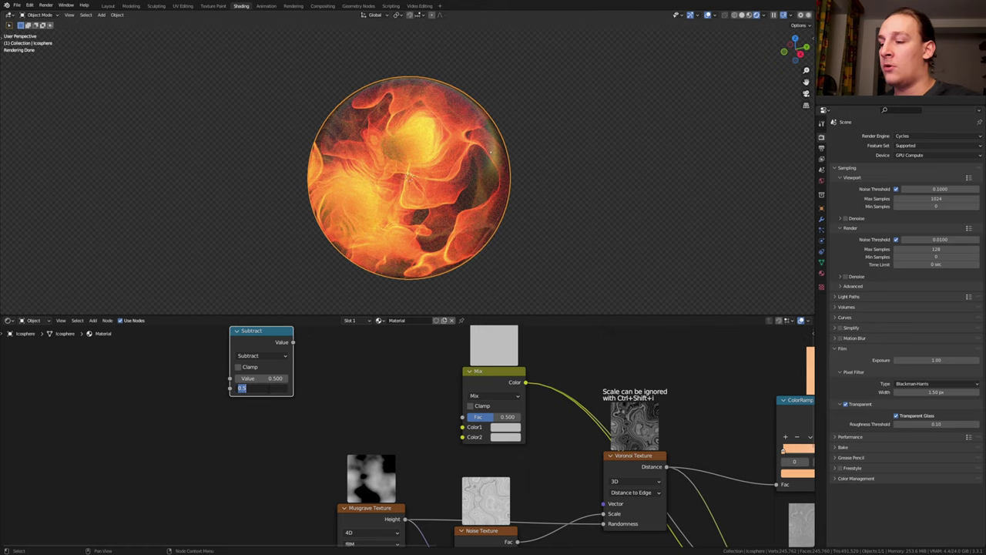
type(".85")
key("Return")
left_click_drag(293, 343, 462, 427)
Add a ColorRamp and connect its Color output to the Subtract node's first Value input
middle_click_drag(126, 359, 194, 392)
key("shift+a")
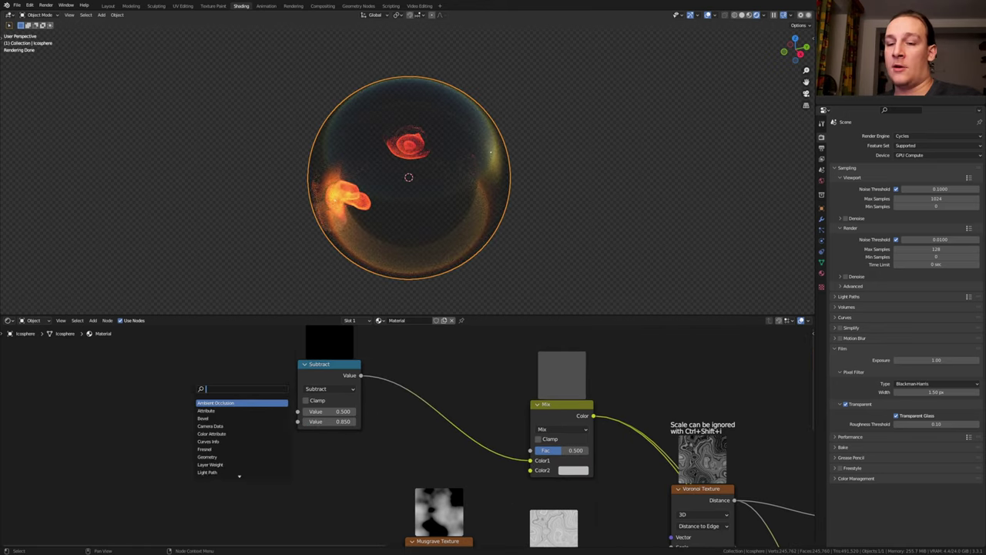
type("co")
left_click(221, 401)
left_click(175, 368)
left_click_drag(224, 369, 298, 411)
Duplicate the ColorRamp below the original and connect the copy's Color to the Mix node's Color2 input
middle_click_drag(172, 369, 194, 365)
key("shift+d")
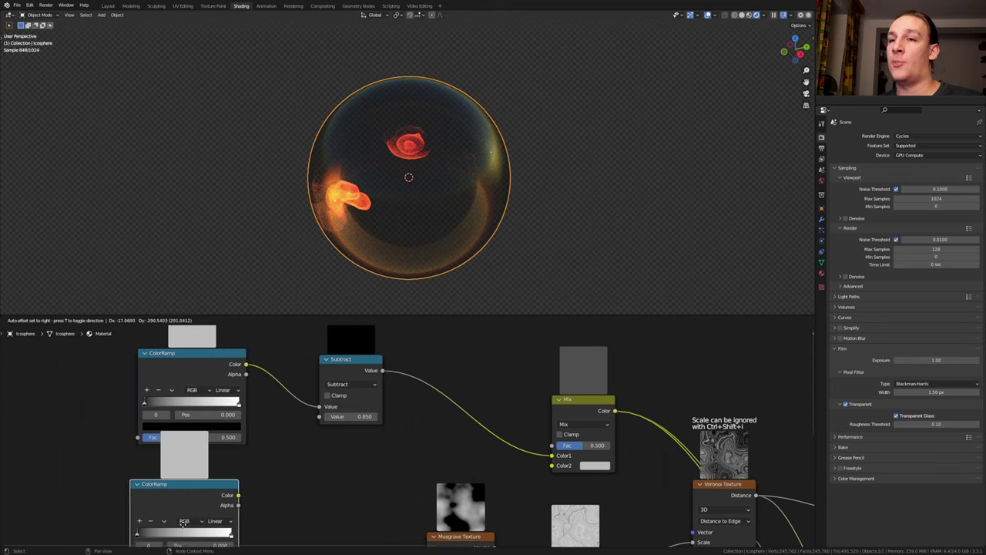
left_click(228, 525)
Add a Gradient Texture before the two ColorRamps and set its type to Spherical
key("shift+a")
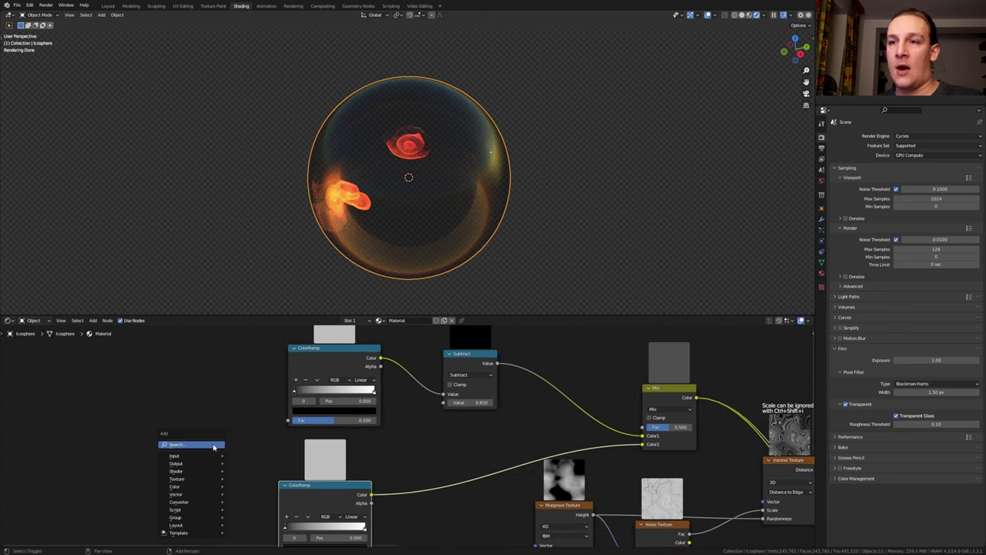
left_click(217, 446)
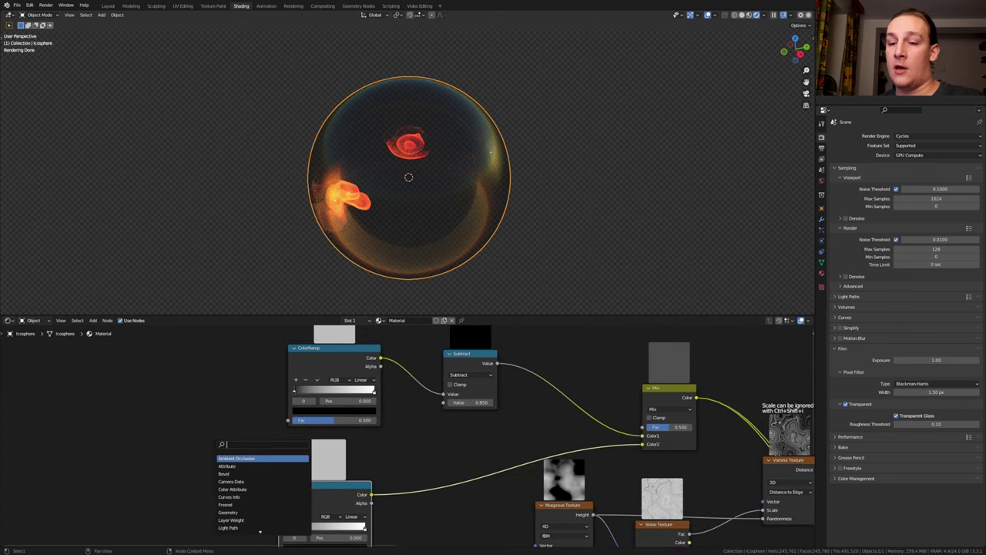
type("gra")
key("Return")
left_click(155, 443)
left_click(155, 456)
left_click(165, 490)
Connect the Gradient Texture's Color output to the Fac inputs of both ColorRamps
left_click_drag(183, 435, 289, 420)
middle_click_drag(292, 405, 327, 354)
left_click_drag(217, 385, 313, 506)
Add Texture Coordinate and Mapping nodes to the Gradient Texture, with Object coordinates driving the mapping
left_click(195, 394)
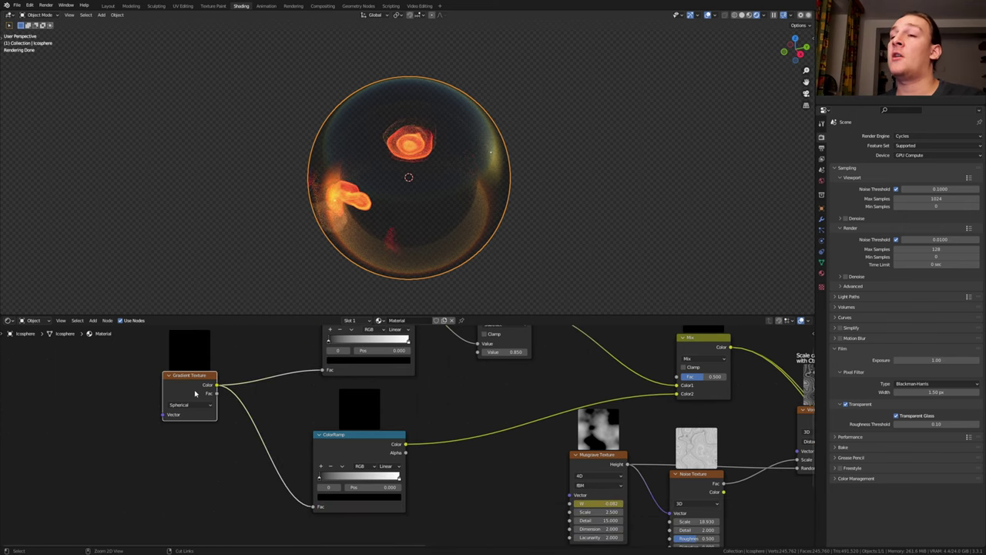
key("ctrl+t")
left_click_drag(77, 426, 94, 422)
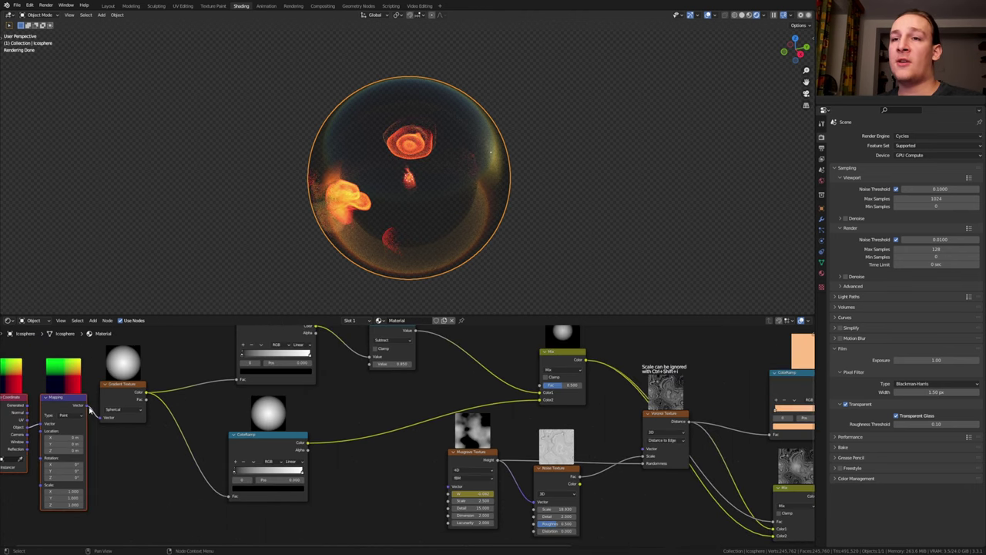
Connect the Mapping node's Vector to the Musgrave Texture's Vector and the upper Mix node's Color to the Voronoi Texture's Vector
left_click_drag(89, 411, 449, 486)
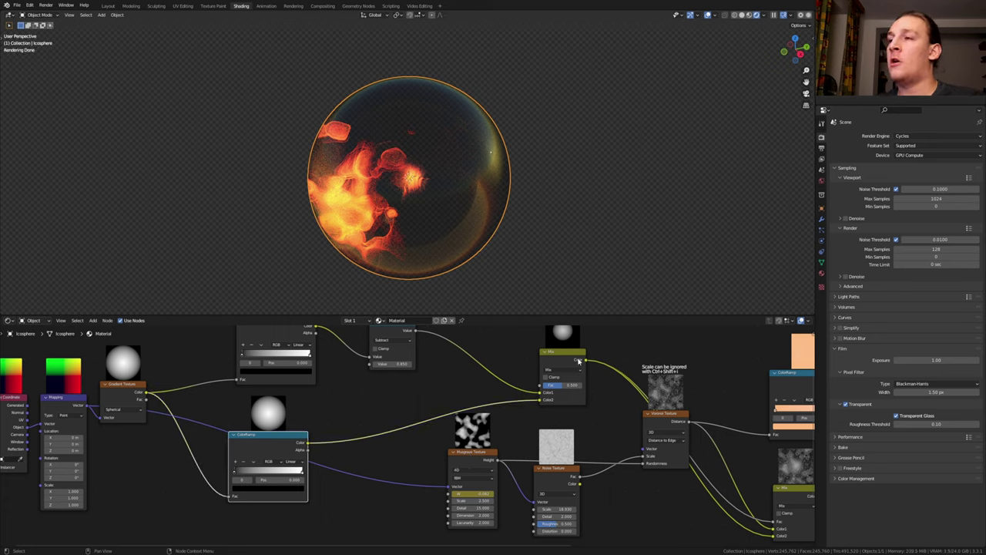
left_click_drag(588, 362, 644, 450)
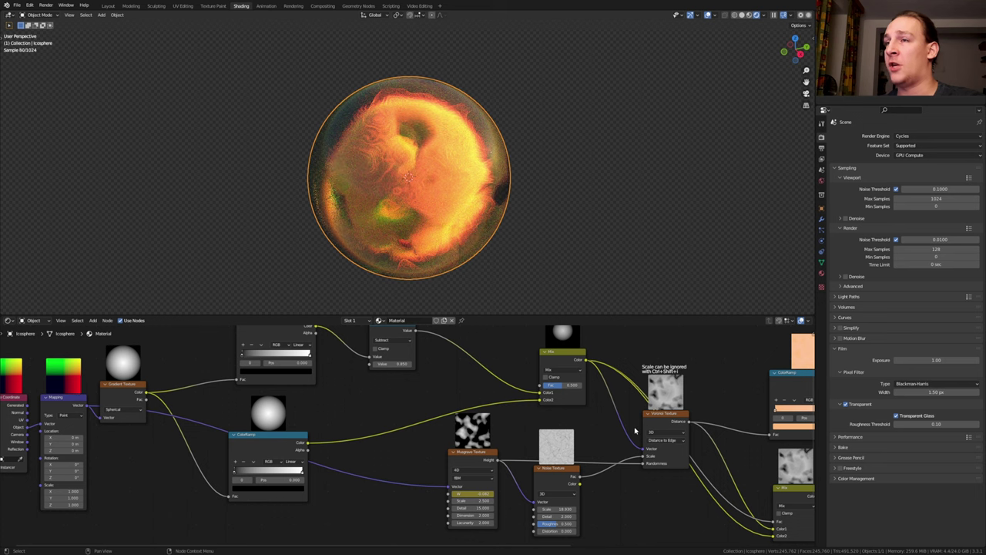
Set the Mapping node's scale to 0.5 on all three axes
left_click_drag(199, 470, 199, 484)
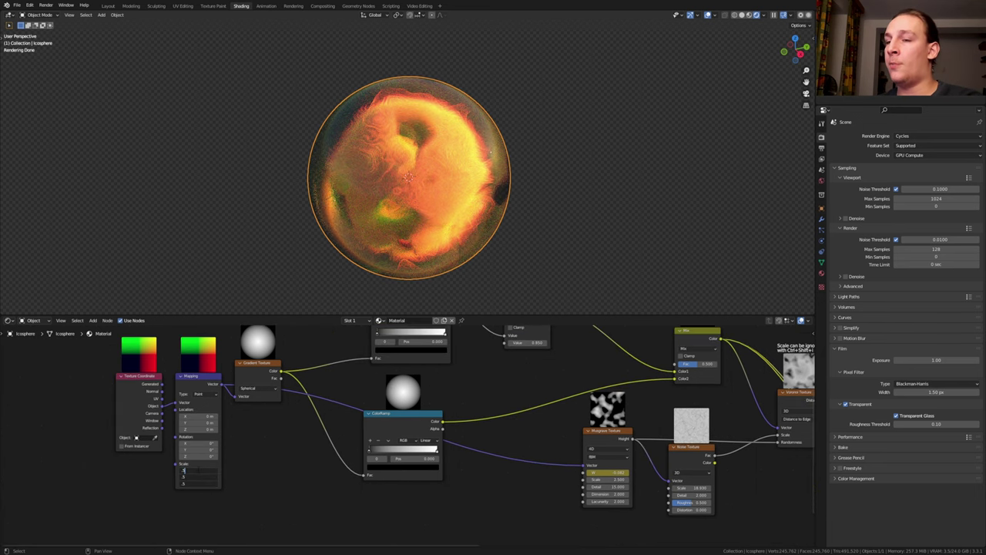
key("Return")
Move the lower ColorRamp's white stop toward its black stop, and the upper ColorRamp's black stop toward its white stop
scroll(463, 448, "up", 8)
left_click_drag(416, 453, 367, 456)
scroll(385, 470, "down", 8)
scroll(355, 380, "up", 7)
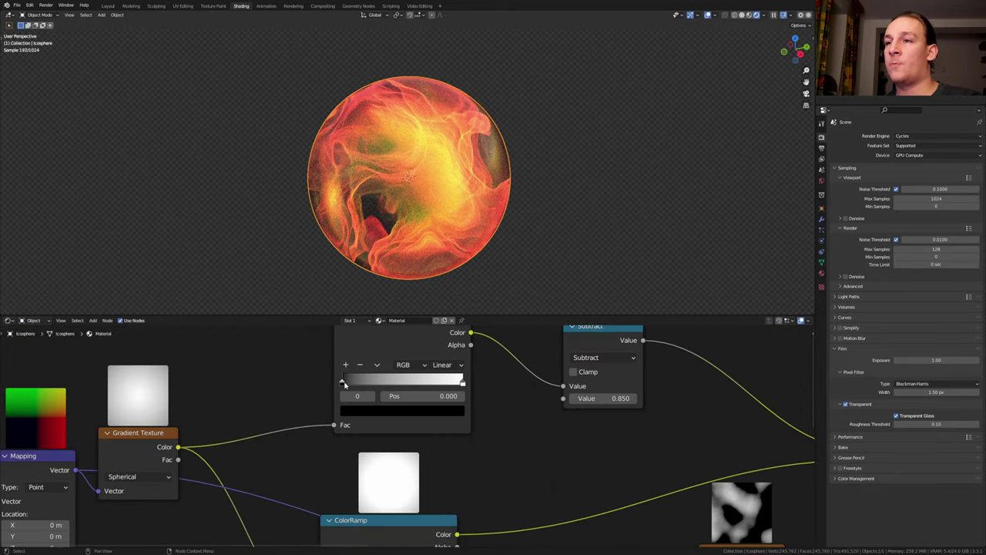
left_click_drag(344, 384, 385, 383)
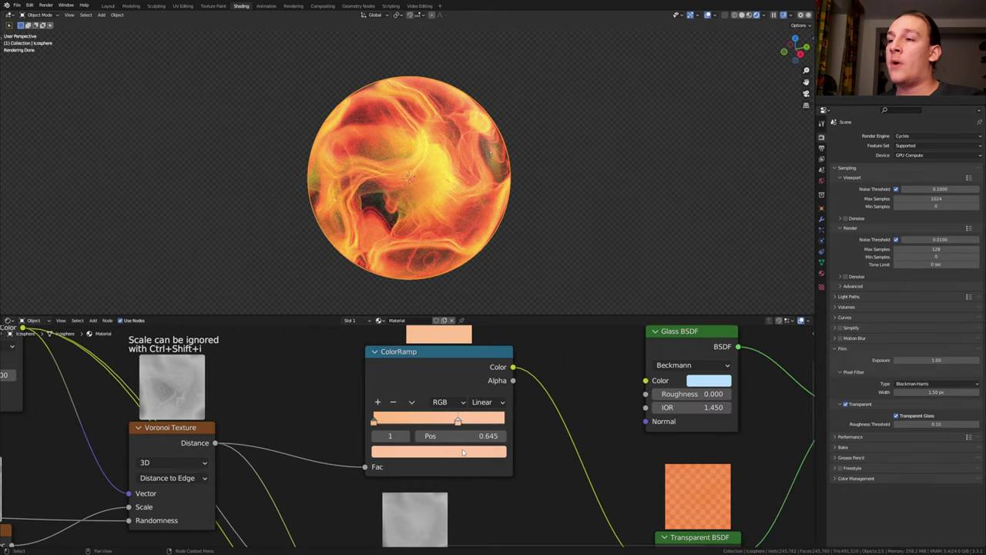
Shift the color of the 0.645 stop on the Transparent BSDF's ColorRamp to a salmon pink
left_click(463, 452)
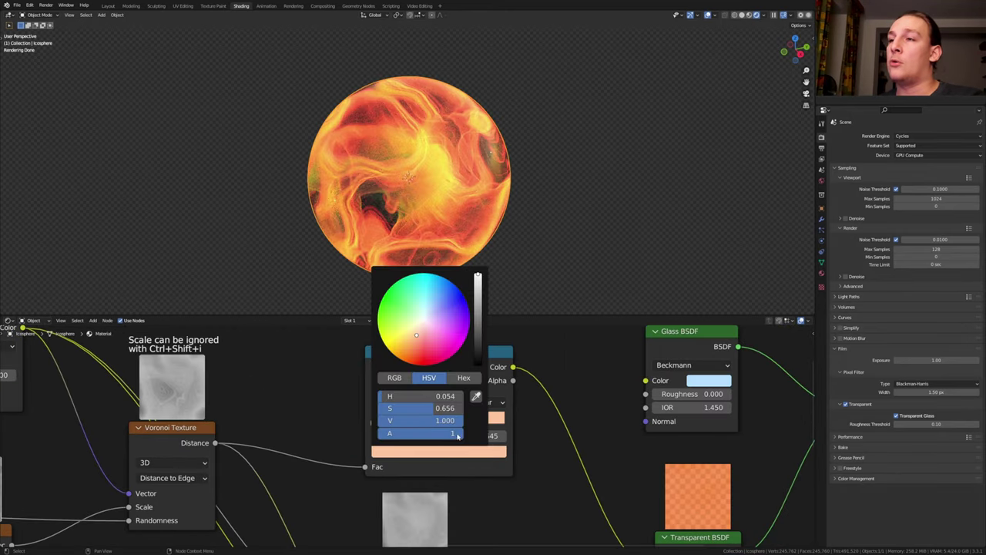
left_click(422, 338)
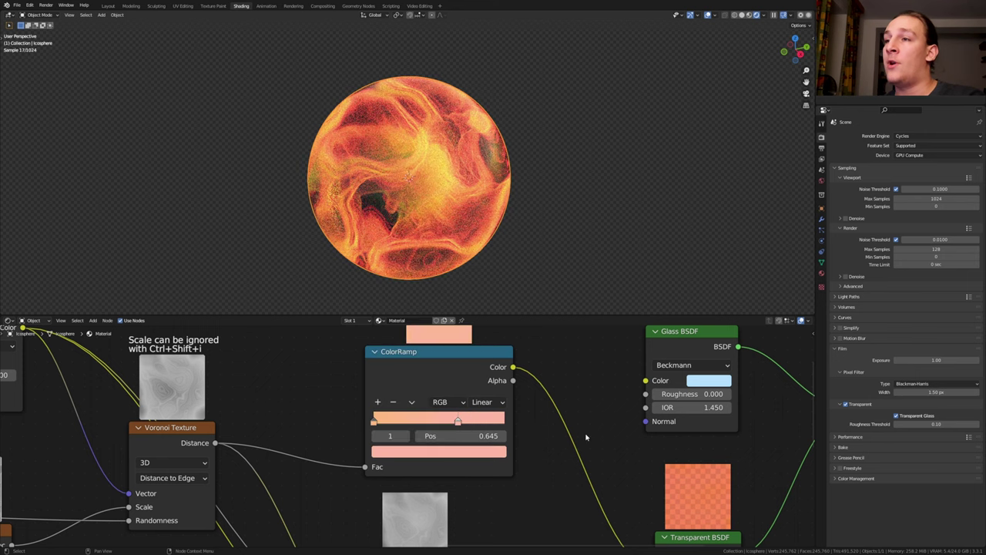
Save the file and switch to the Layout workspace
left_click(373, 421)
key("ctrl+s")
left_click(108, 6)
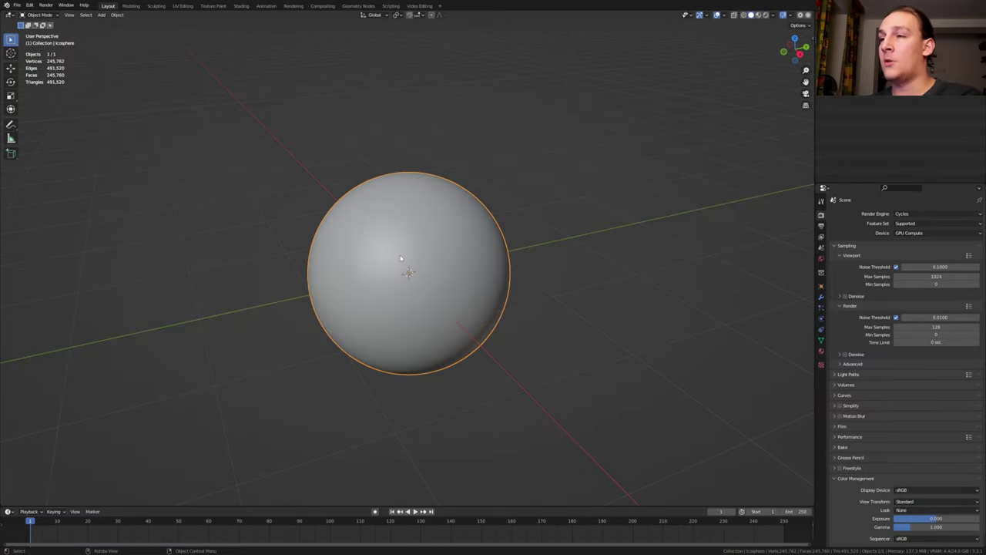
Frame the ico sphere in front view, add a camera, and look through it
key("KP_Decimal")
key("KP_1")
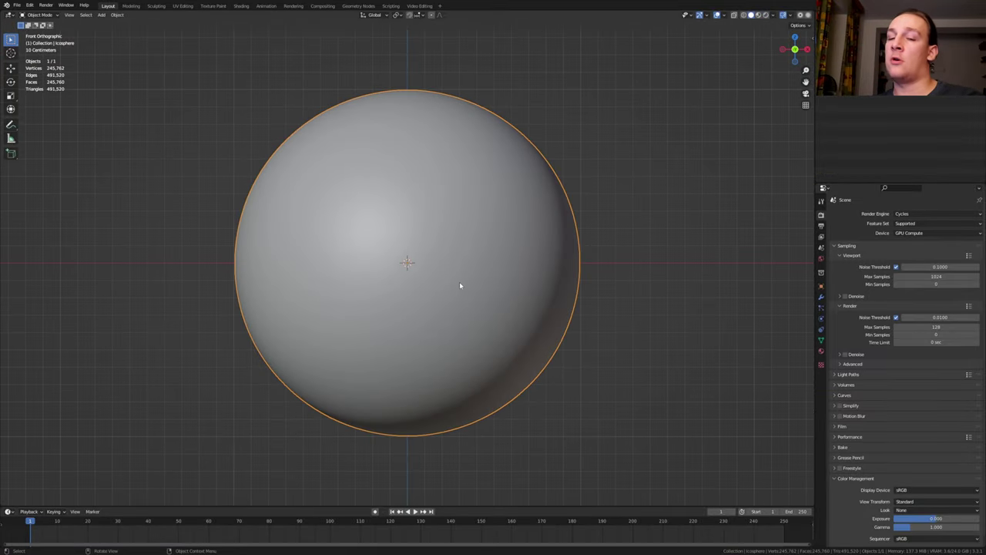
key("shift+a")
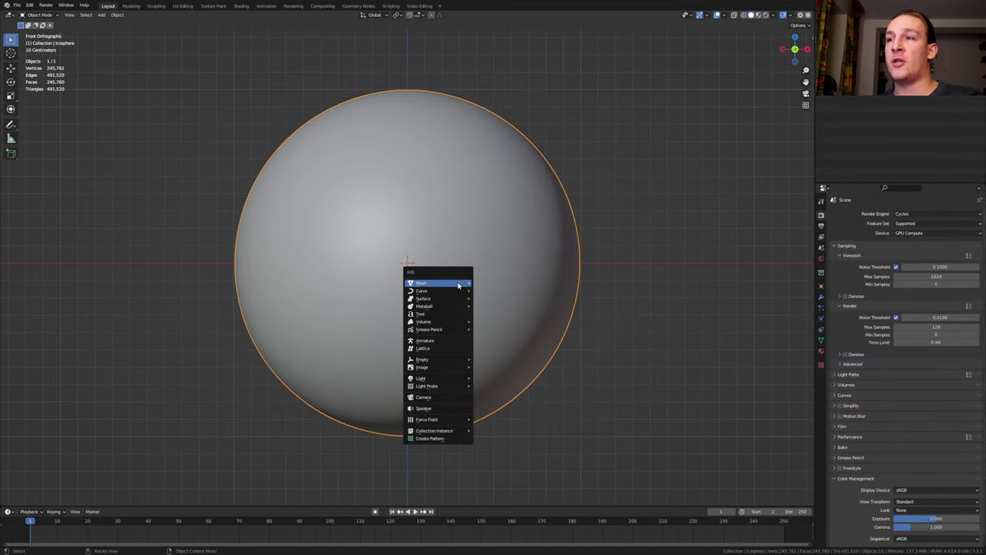
left_click(447, 398)
key("KP_0")
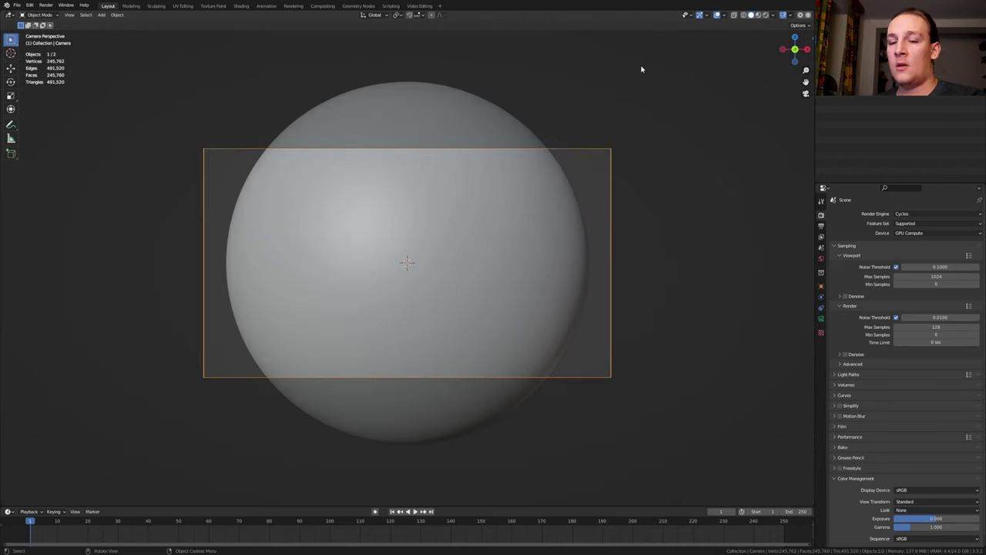
Add a Plain Axes empty at the world origin and view the scene from the right side
key("shift+a")
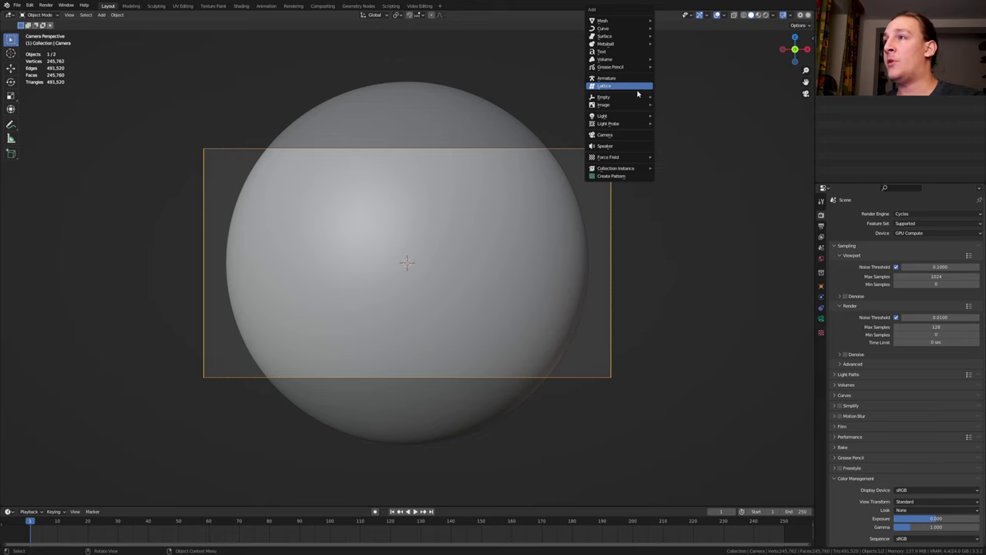
mouse_move(638, 98)
left_click(678, 100)
key("KP_3")
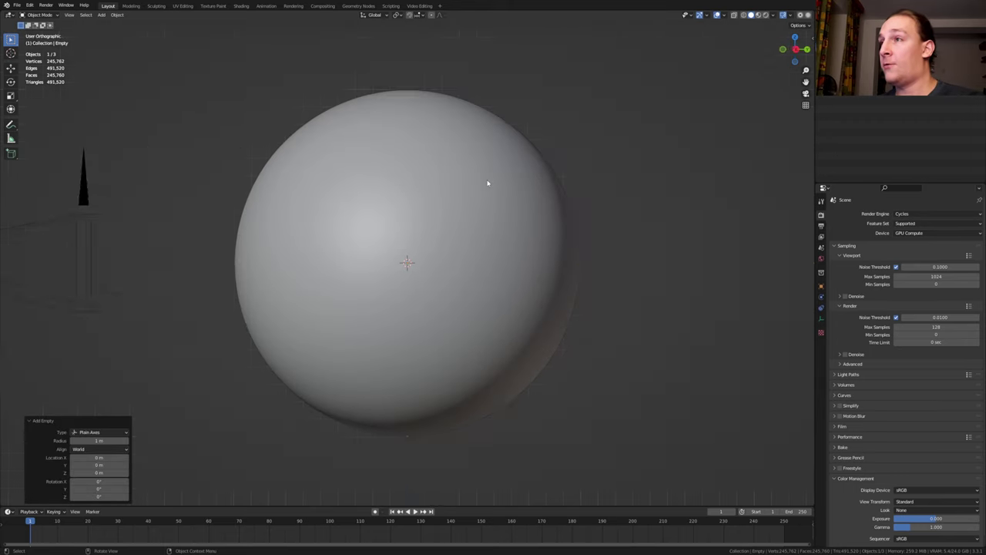
In rendered shading, mark the focus spot inside the sphere, on the camera side of its center, with a short annotation stroke
left_click(766, 16)
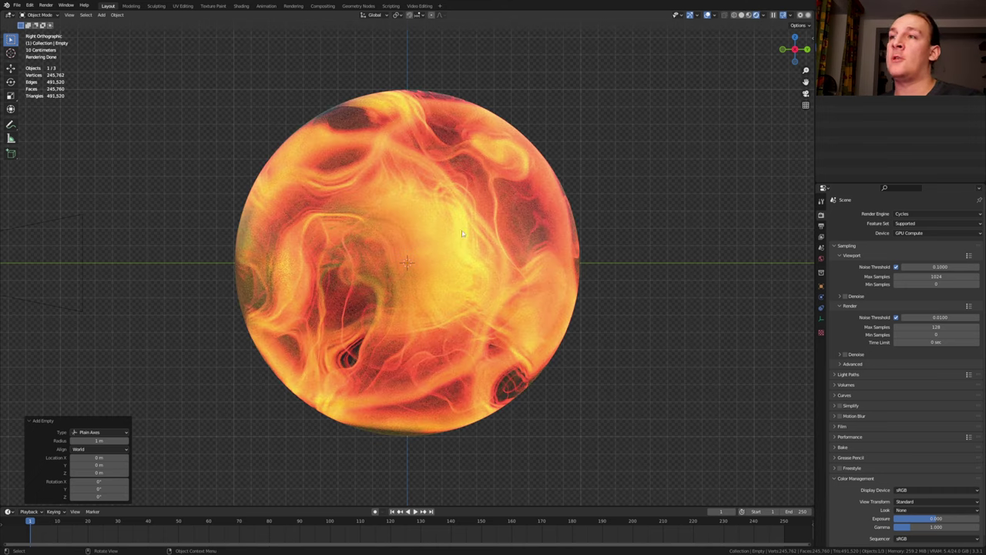
left_click(11, 124)
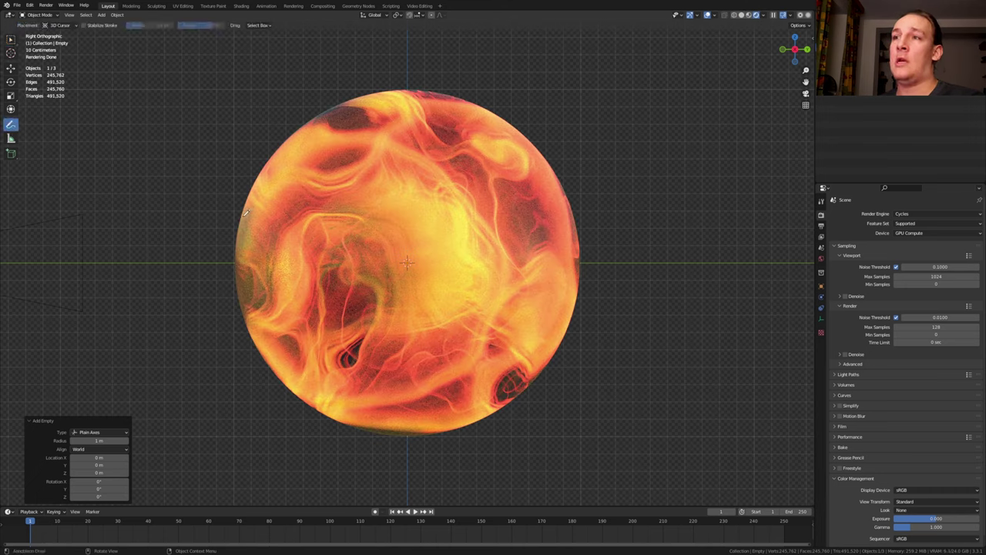
left_click_drag(353, 236, 352, 271)
In wireframe shading, move the empty about 0.3 m along the Y axis toward the camera
key("shift+z")
key("g")
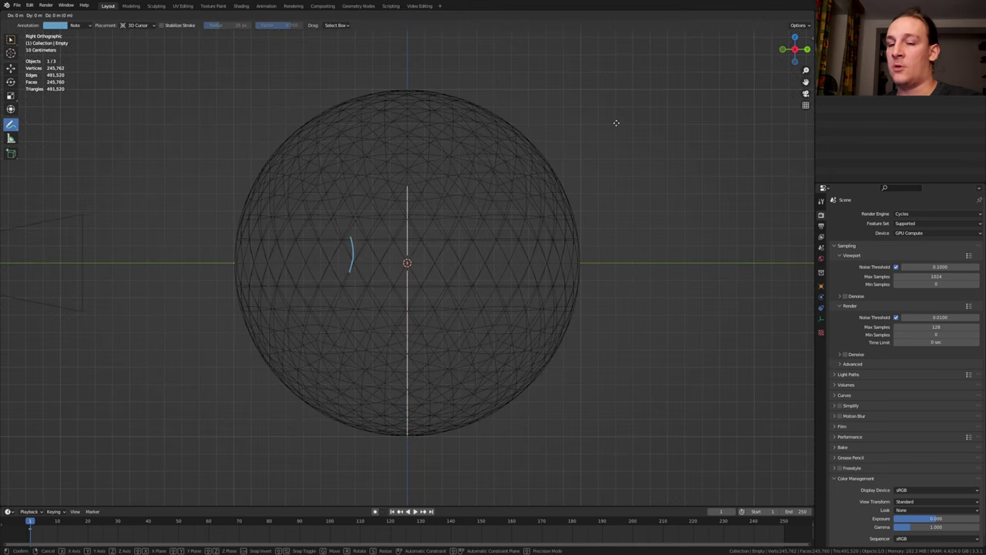
key("y")
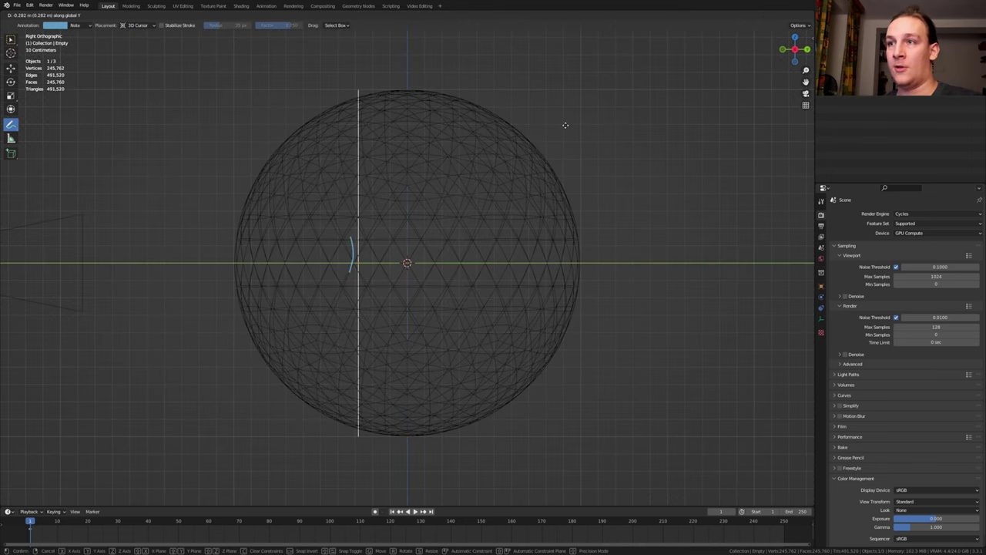
left_click(564, 124)
Erase the annotation stroke inside the sphere and return to the selection tool
key("ctrl")
left_click_drag(345, 318, 352, 234, "ctrl")
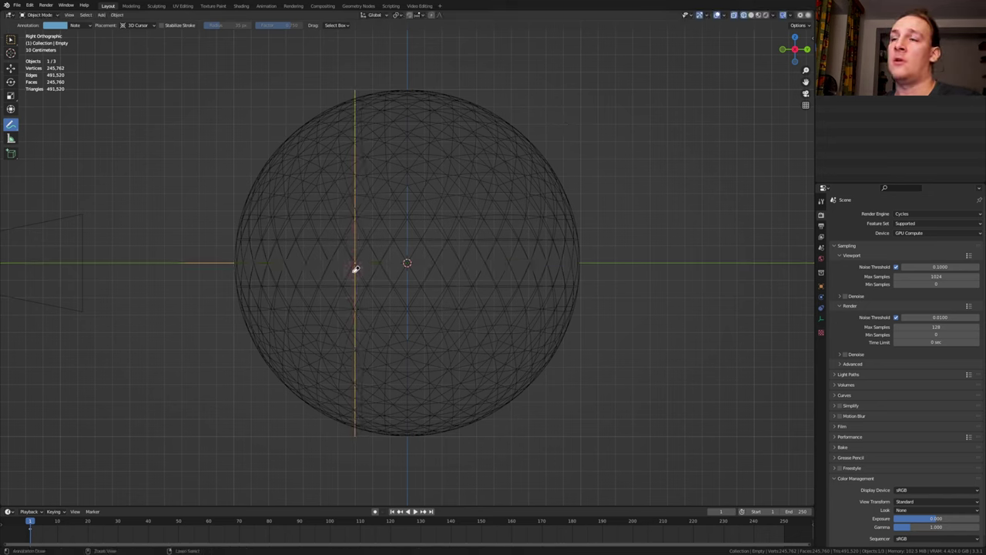
key("w")
Enable depth of field on the camera with the Empty as focus object and an F-Stop of 0.5
key("shift")
left_click(855, 41)
left_click(822, 319)
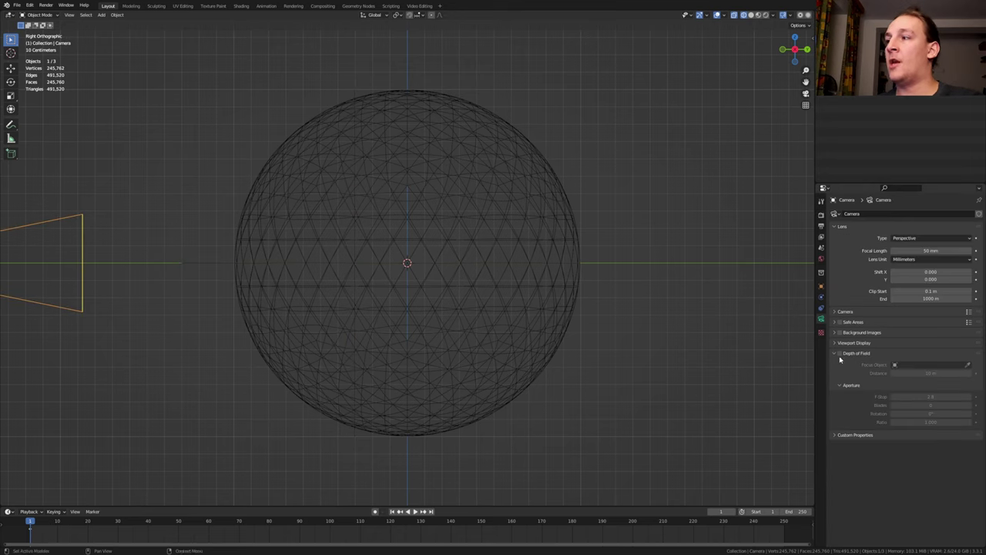
left_click(841, 354)
left_click(907, 366)
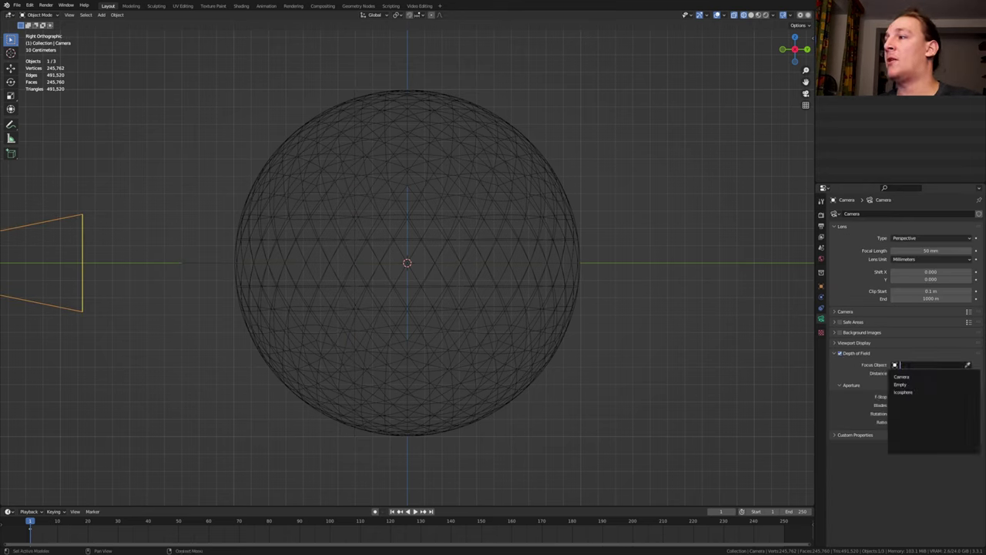
left_click(916, 383)
left_click(929, 397)
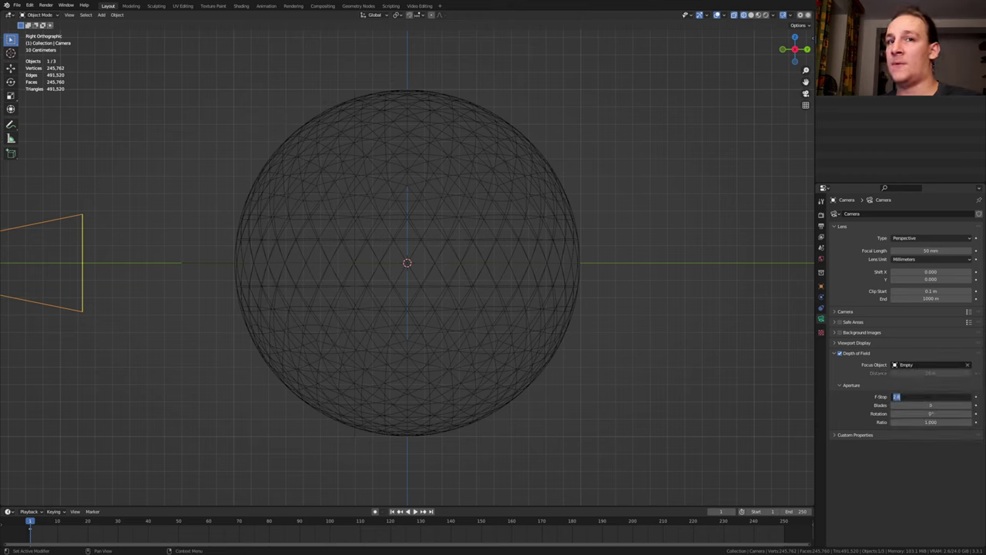
type("0.5")
key("Return")
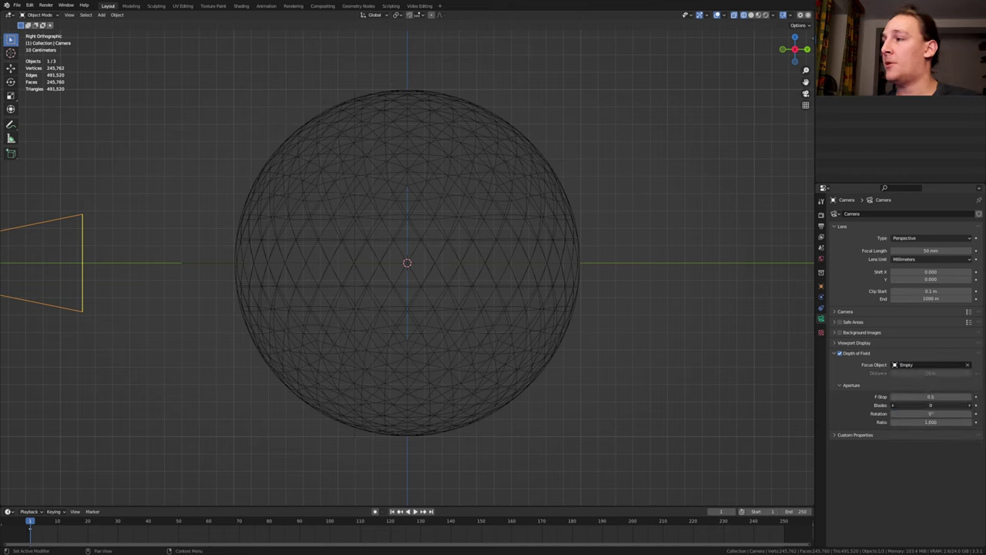
Set the render Max Samples to 800 and switch to the Compositing workspace
left_click(822, 215)
left_click(924, 327)
type("800")
key("Return")
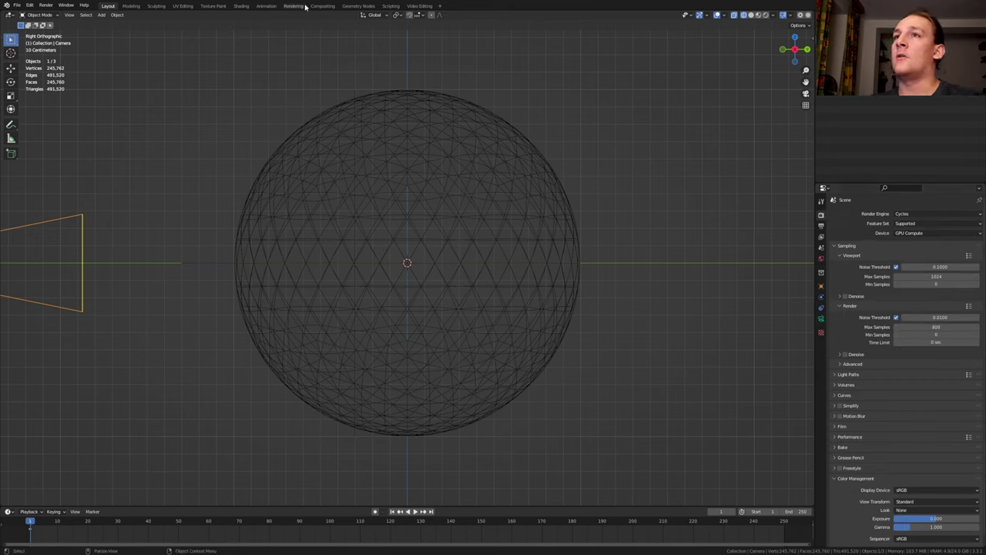
left_click(324, 6)
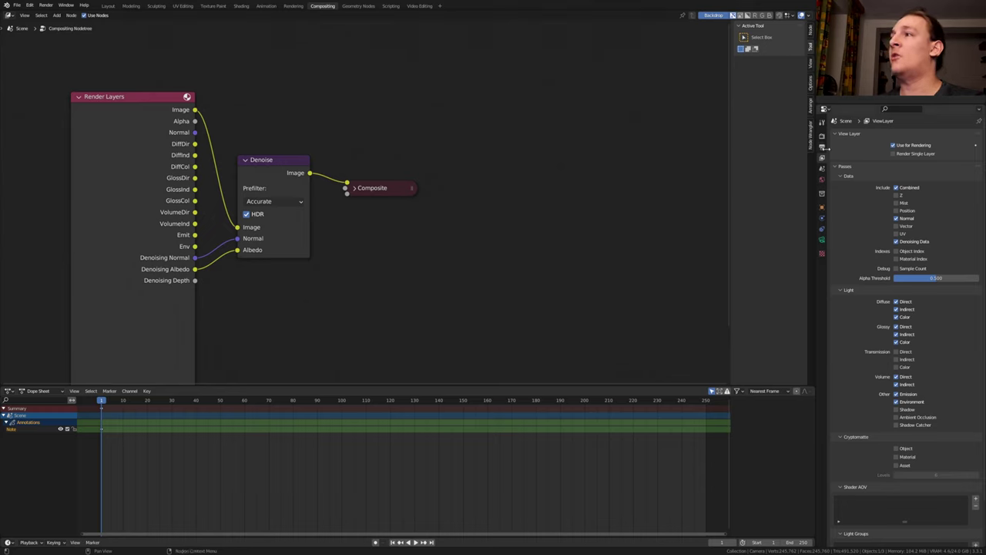
Set the output path to Rendered_Images_ in the Rendered_Images folder with JPEG as file format, and save the file
left_click(822, 157)
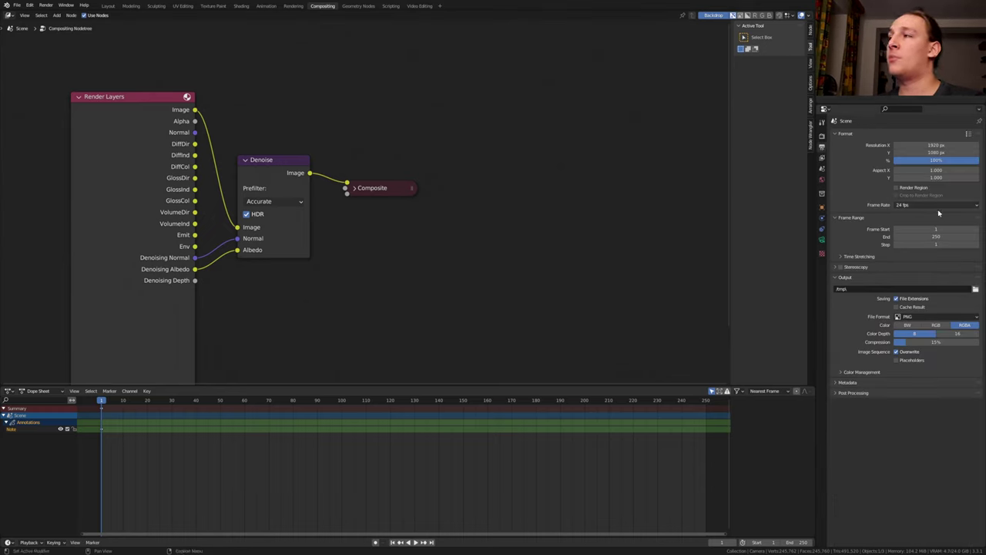
left_click(975, 289)
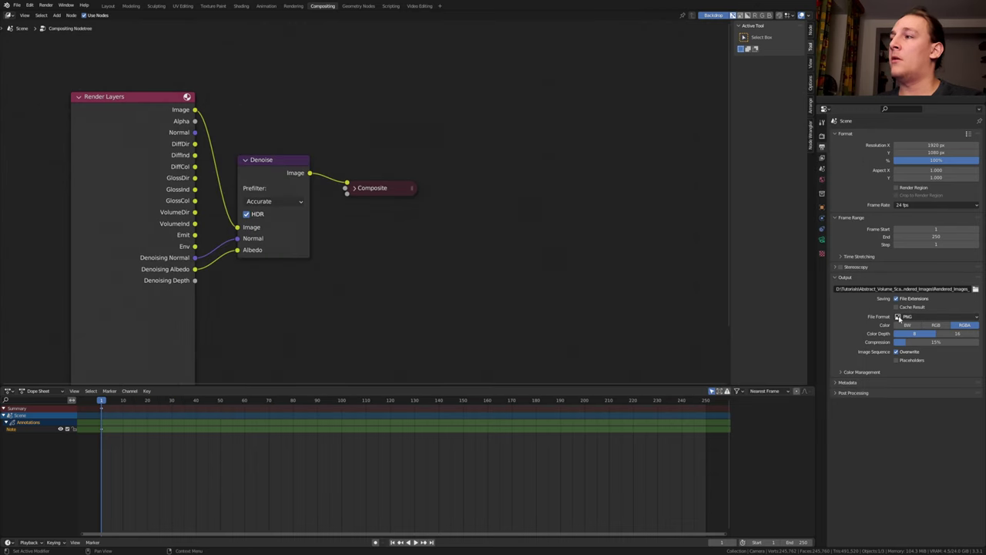
left_click(900, 317)
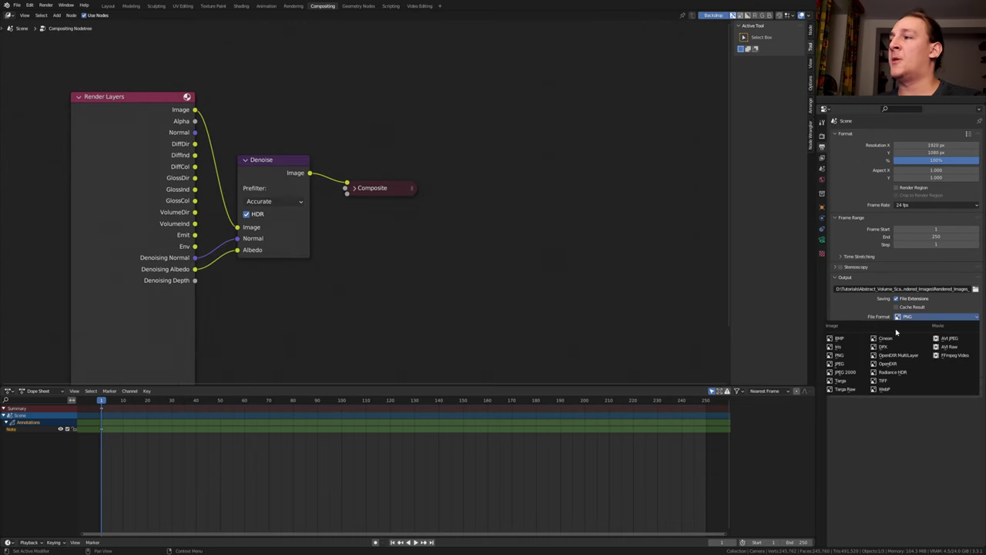
left_click(846, 364)
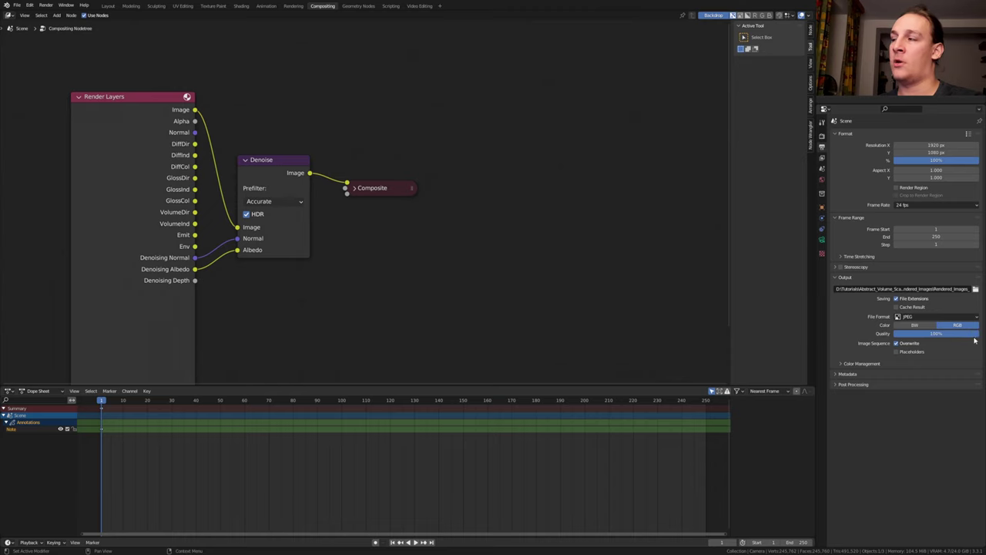
key("ctrl+s")
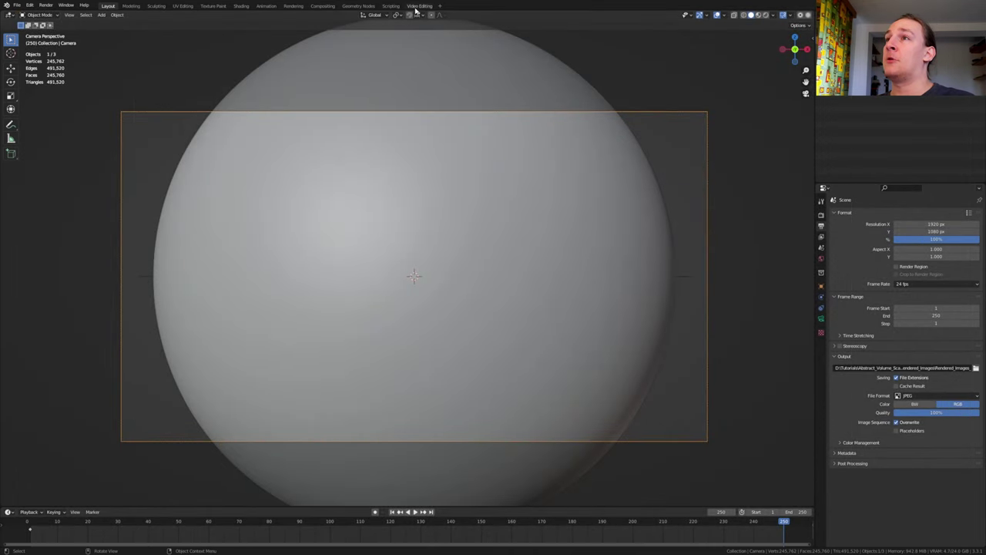
In the Video Editing workspace, set the view transform to Filmic and the look to Very High Contrast
left_click(421, 7)
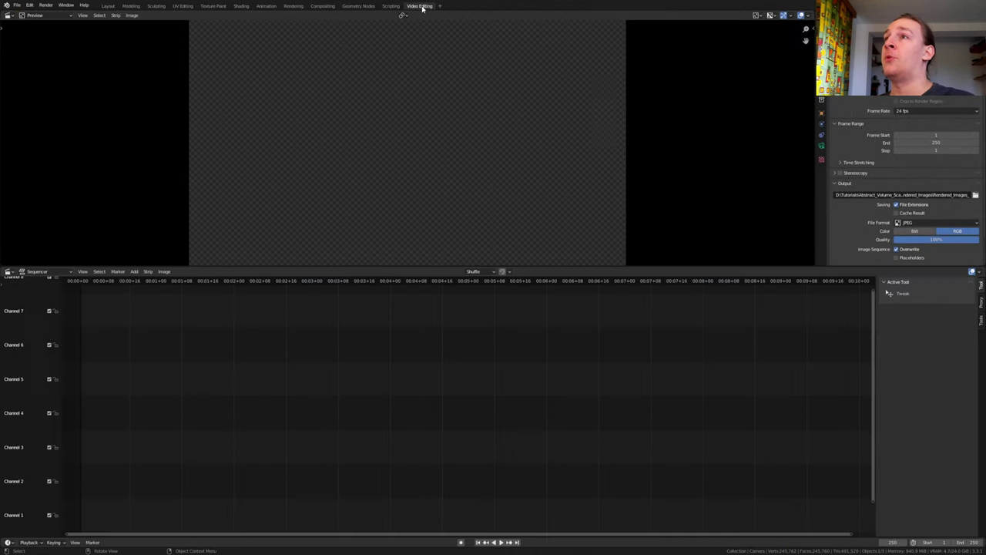
left_click(821, 113)
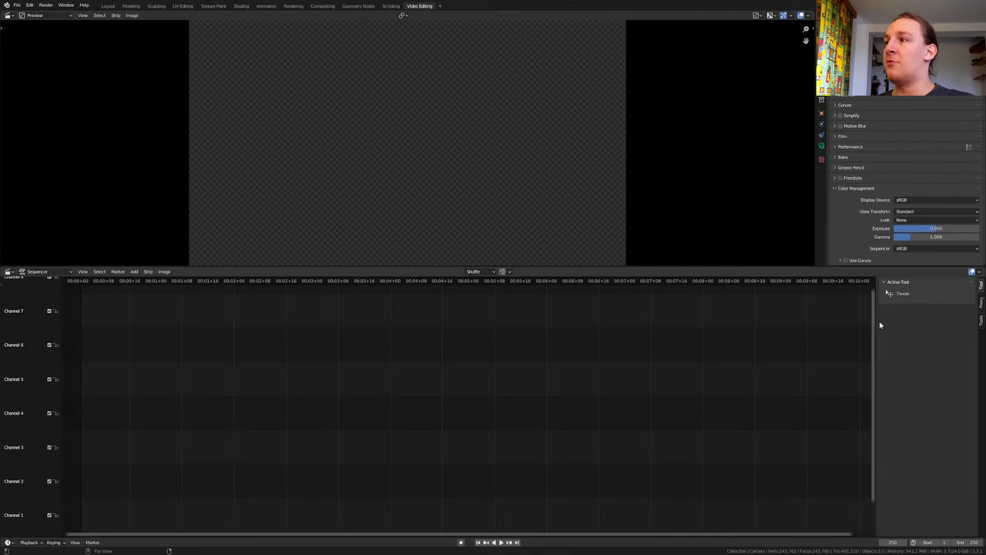
left_click(907, 213)
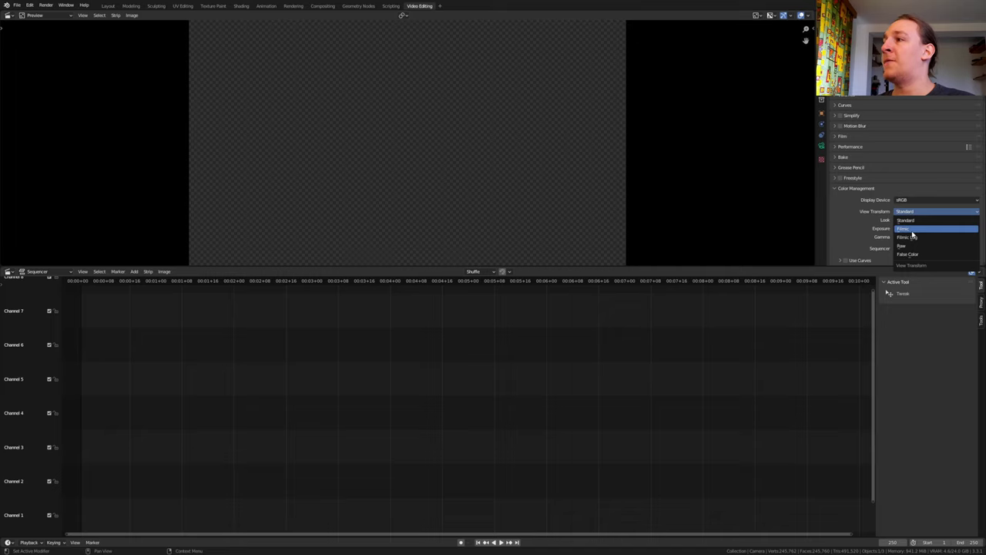
left_click(912, 231)
left_click(908, 221)
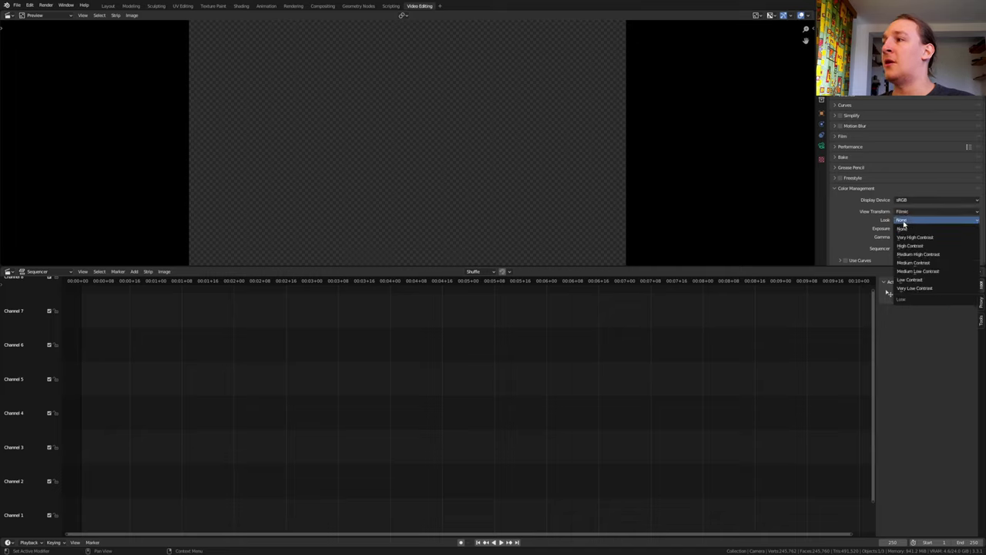
left_click(910, 239)
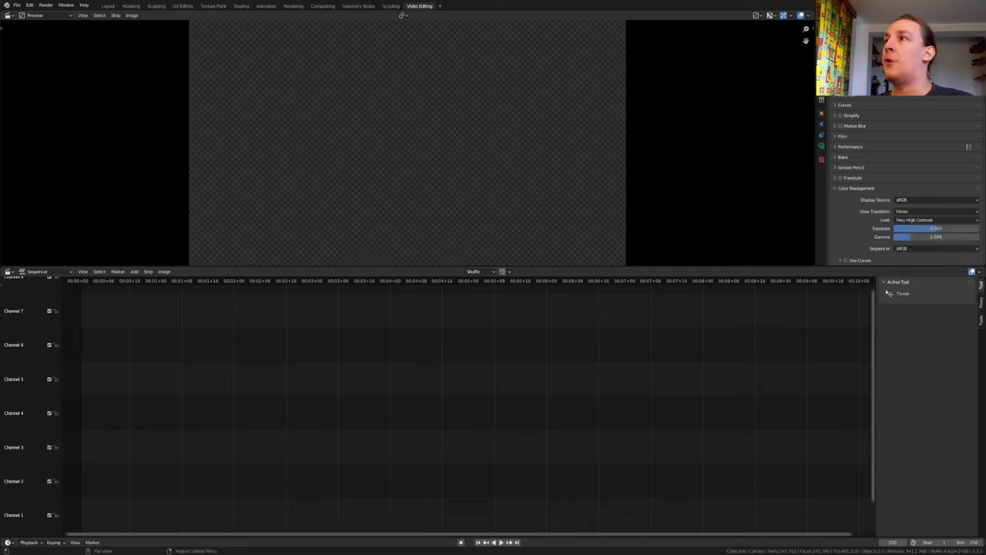
Set the output file format to FFmpeg Video with an MPEG-4 container and High Quality output
left_click(821, 53)
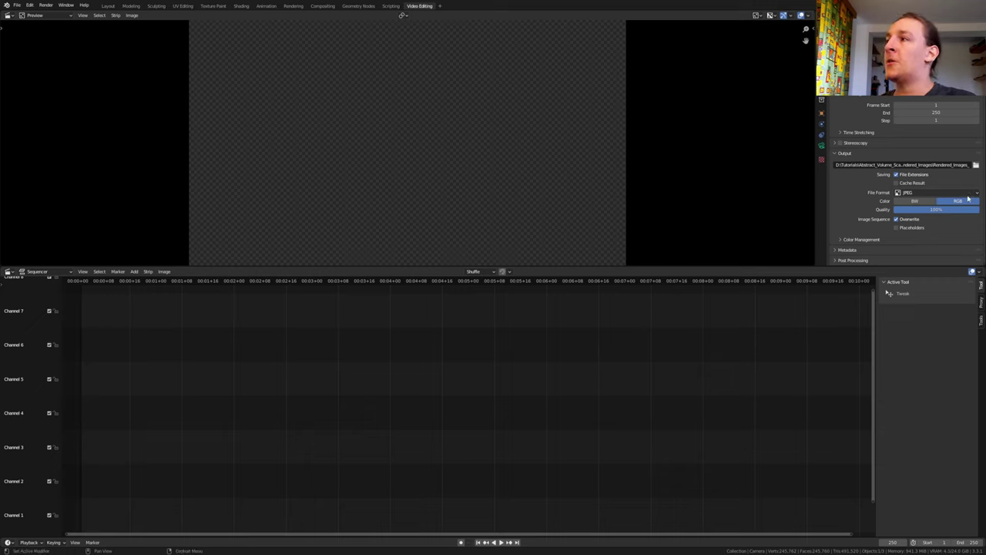
left_click(968, 194)
left_click(960, 222)
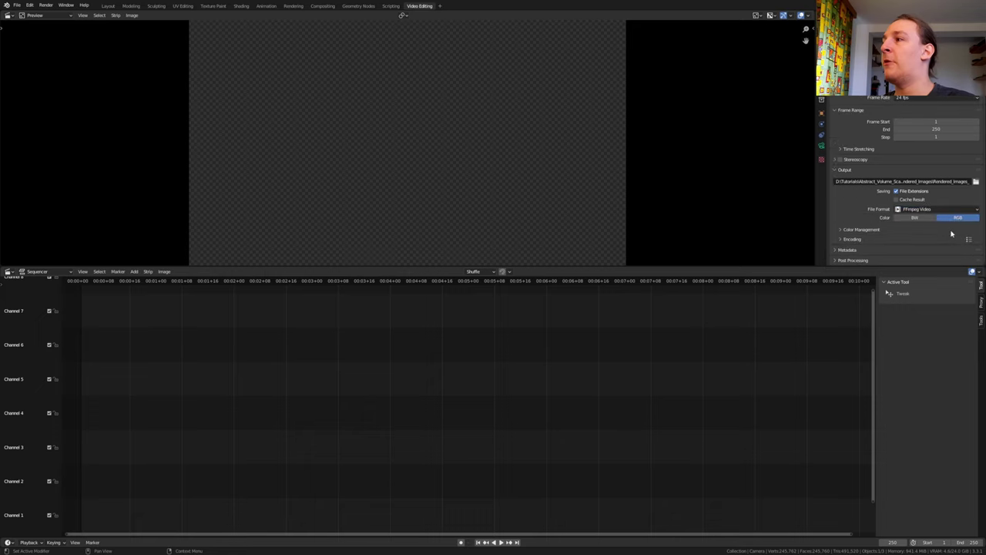
left_click(869, 238)
scroll(897, 216, "down", 2)
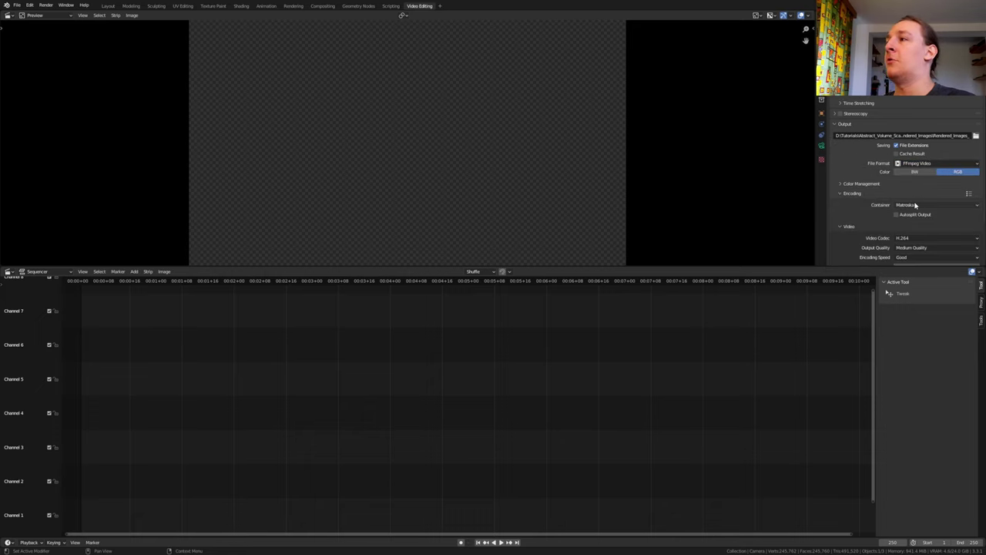
left_click(915, 205)
left_click(919, 231)
left_click(910, 249)
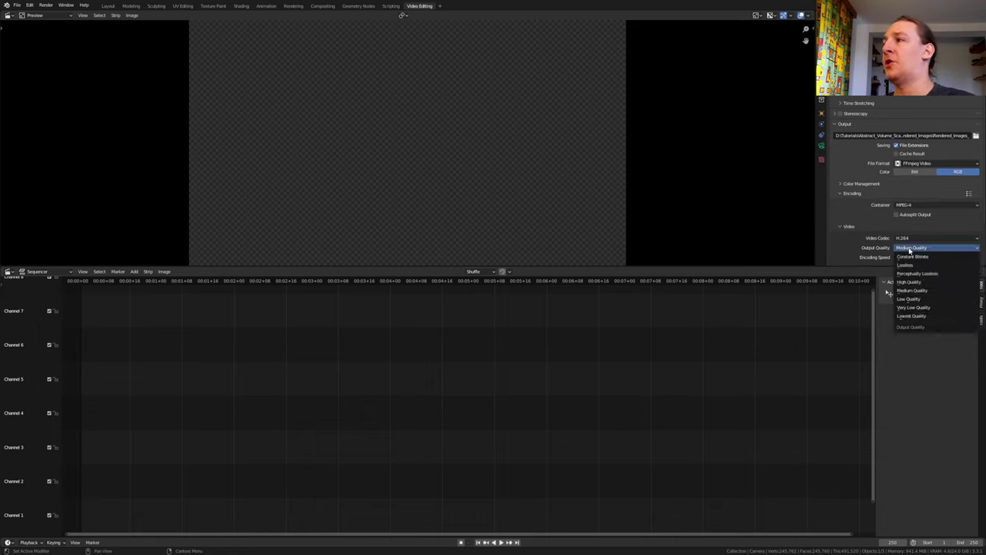
left_click(915, 284)
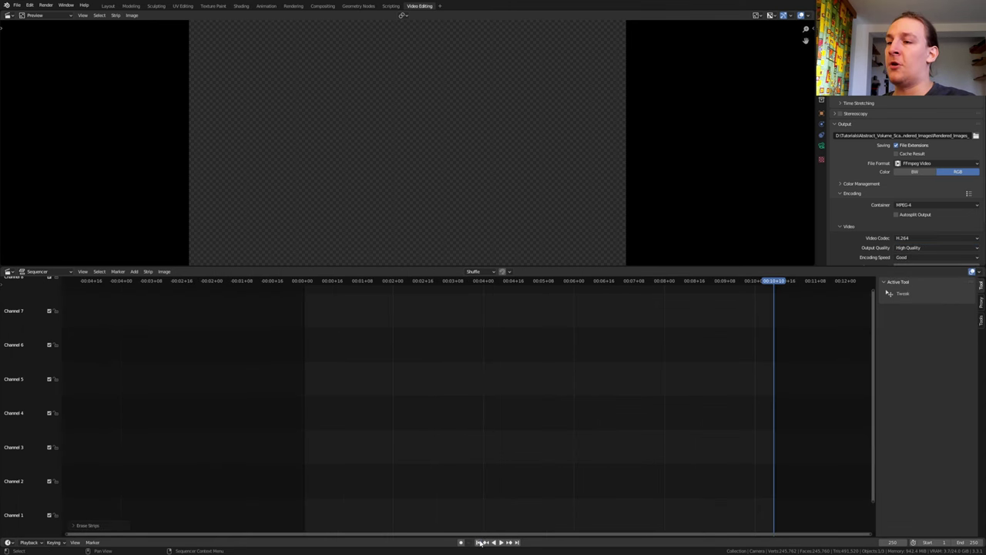
Add all images from the Rendered_Images folder as an image sequence starting at frame 1, and save the file
left_click(479, 543)
key("shift+a")
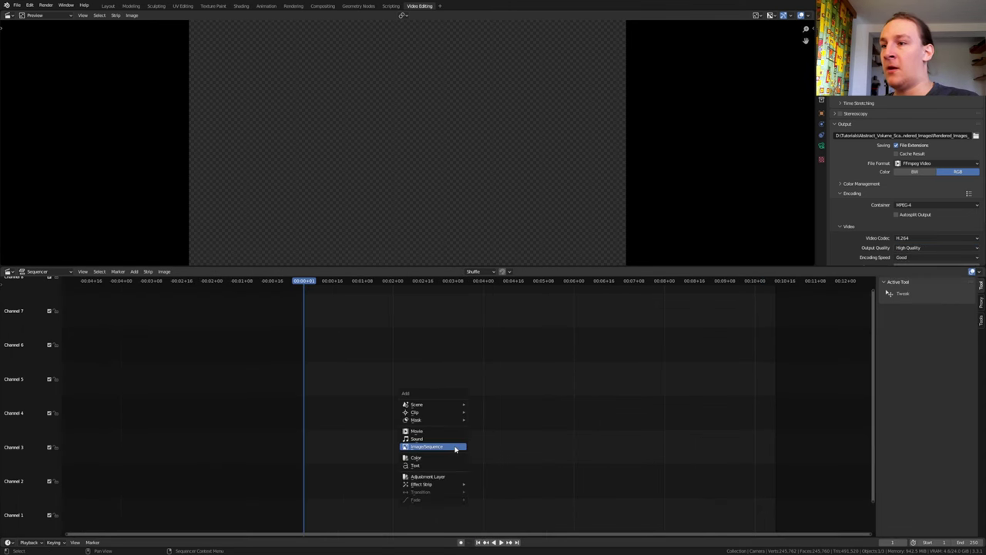
left_click(454, 449)
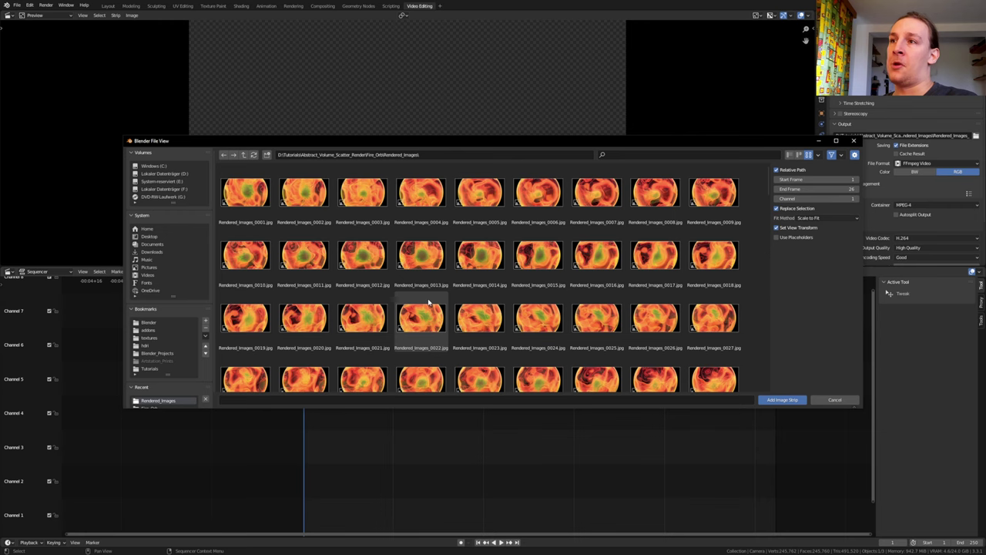
key("a")
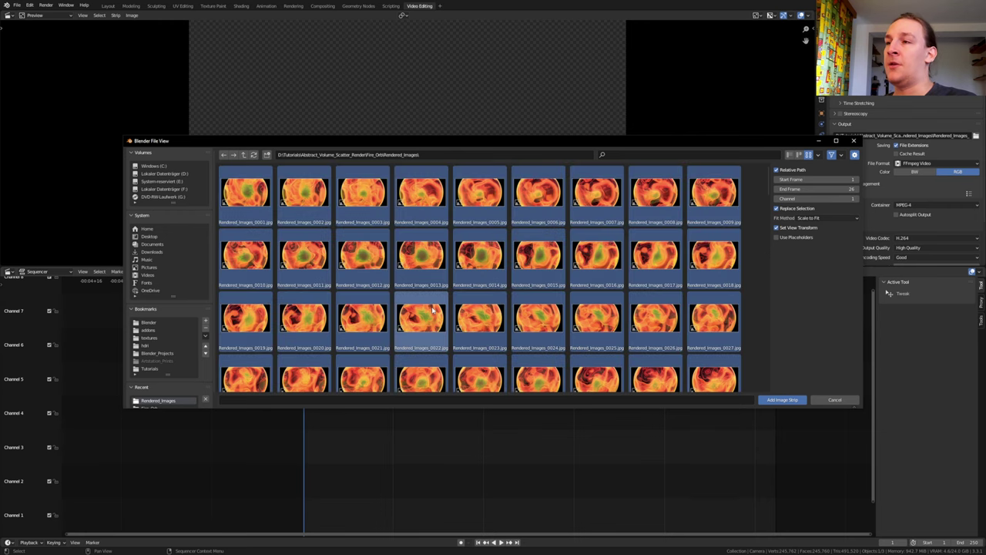
key("Return")
key("ctrl+s")
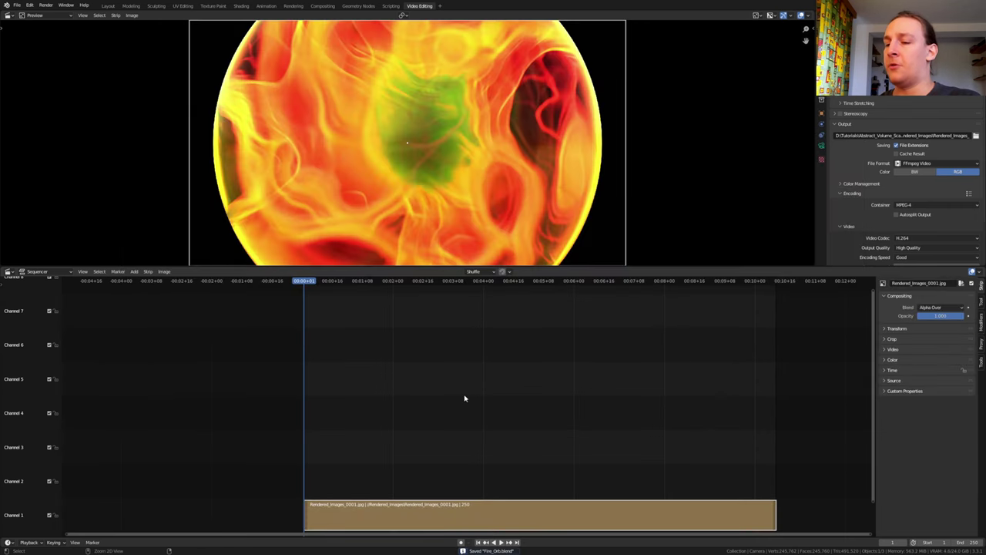